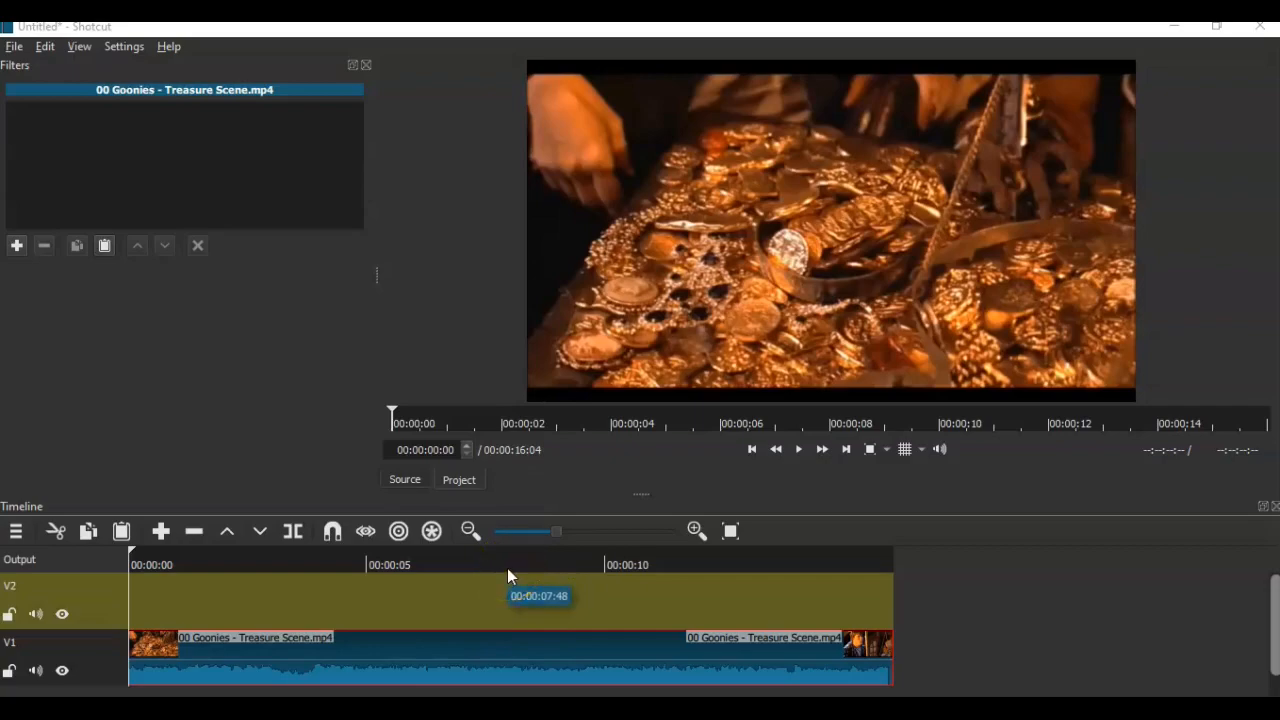
click(651, 198)
click(415, 270)
Open the clip 00 Jerry McGuire - Show Me the Money and place it on track V2, starting about 2 seconds in.
click(15, 47)
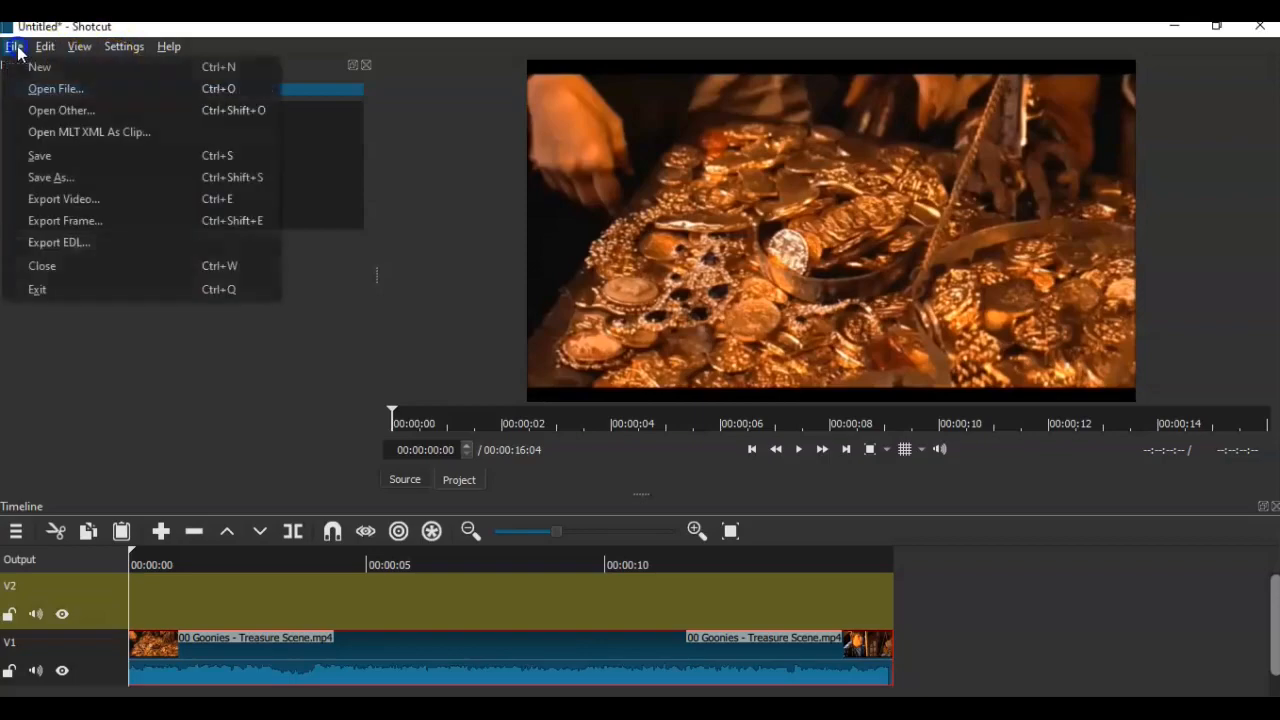
click(56, 89)
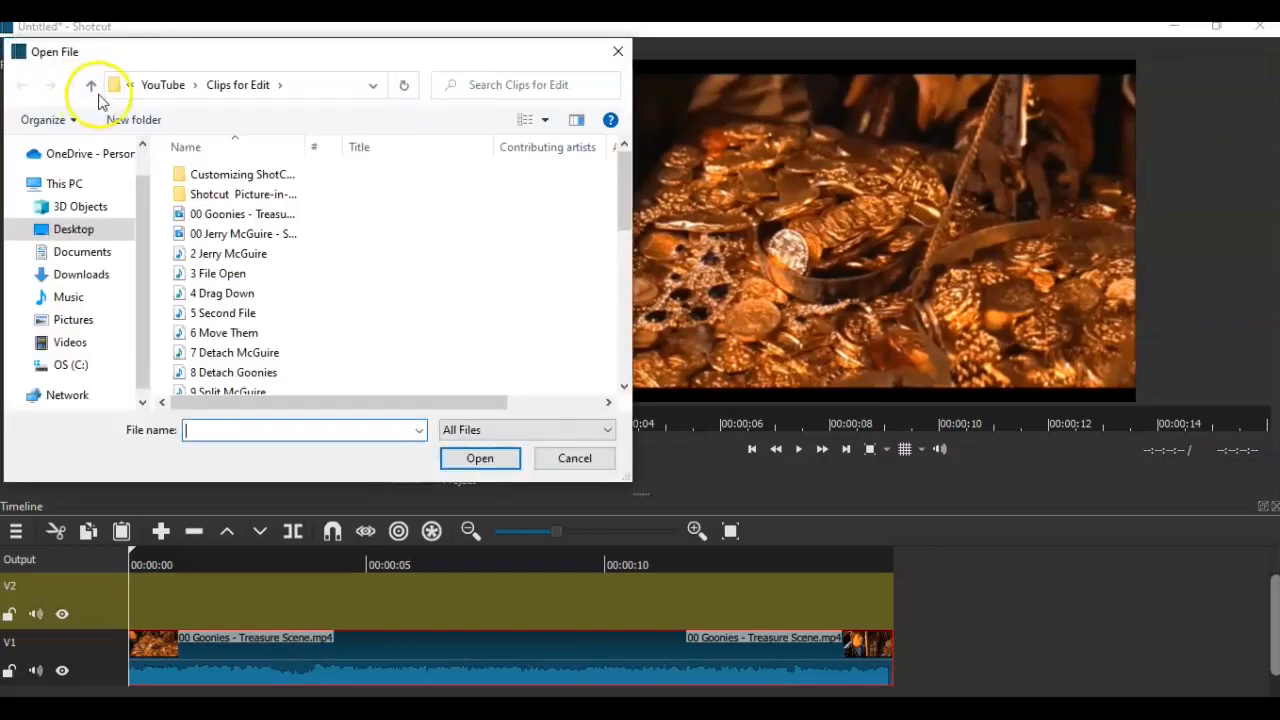
click(245, 233)
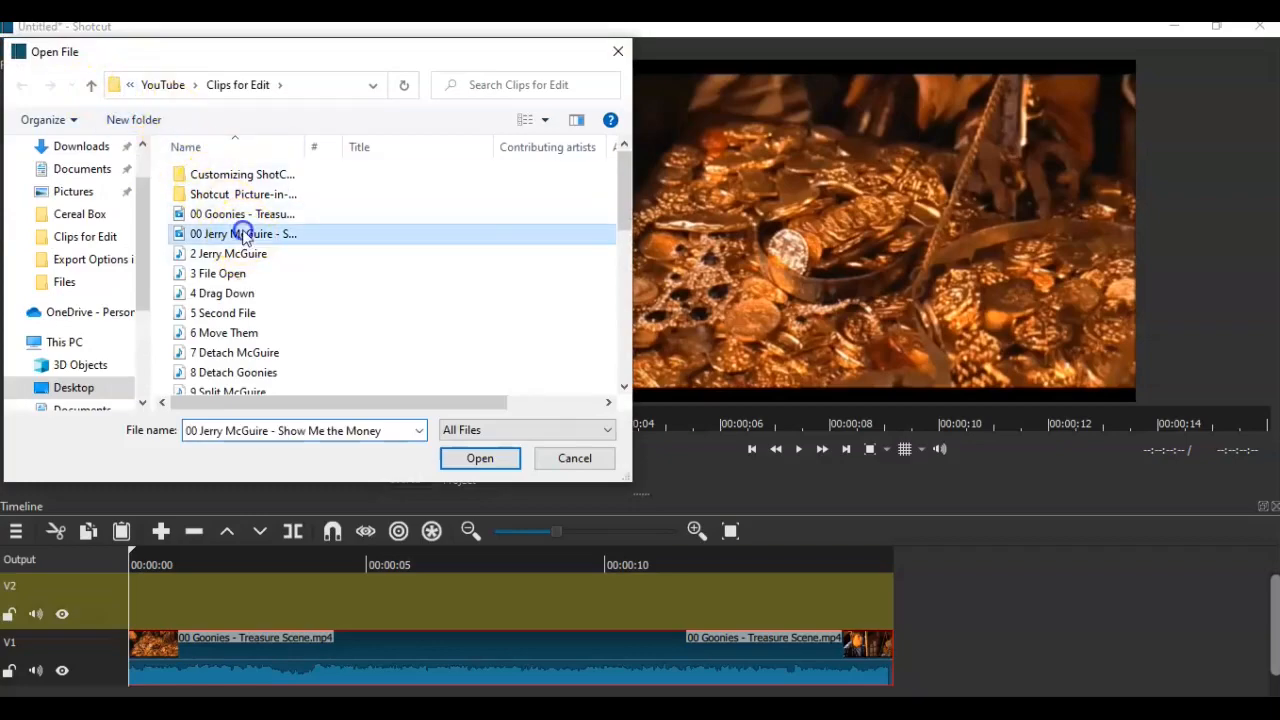
click(478, 458)
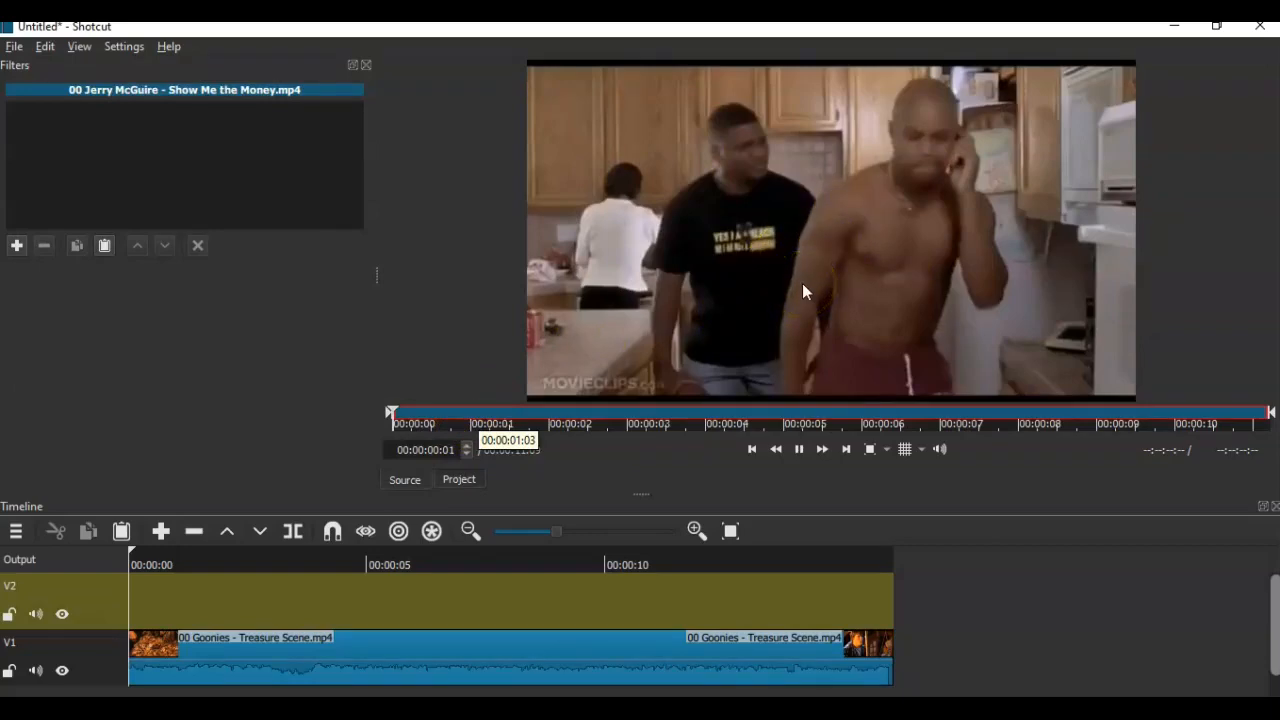
drag(802, 291, 446, 606)
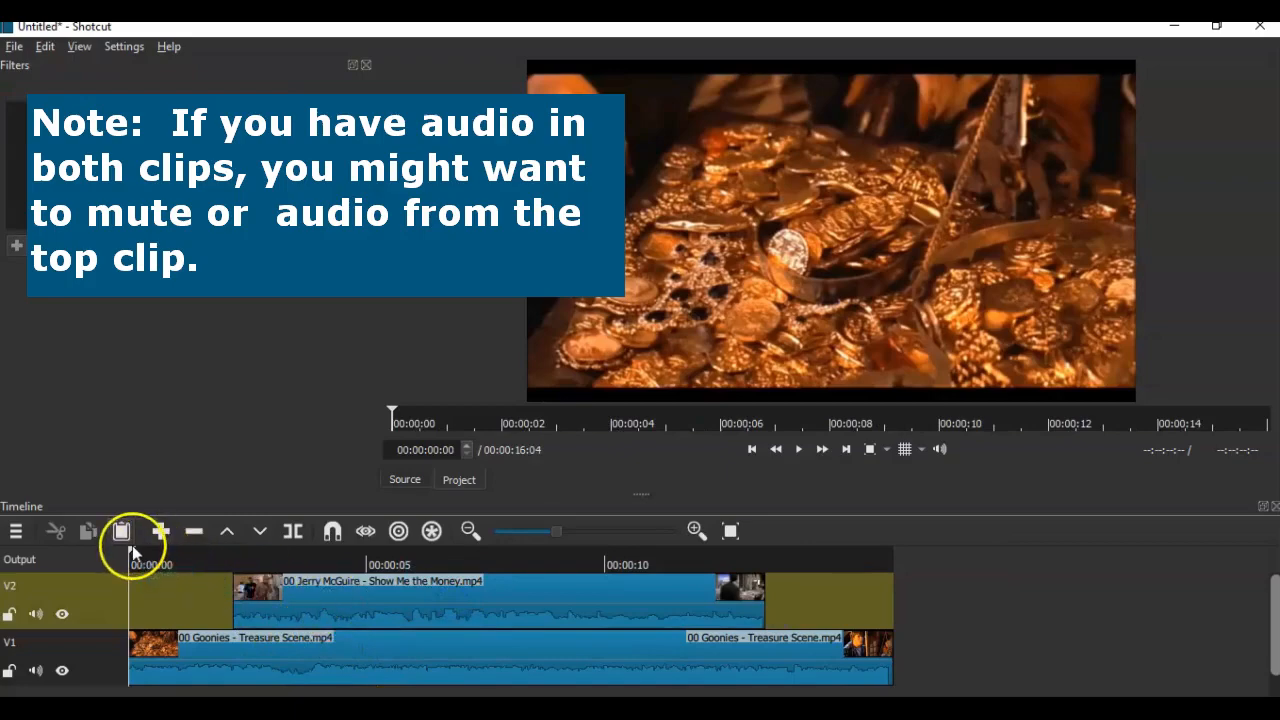
Move the playhead to about 00:00:03:29 and add a Size, Position & Rotate filter to the Jerry McGuire clip on V2.
drag(131, 548, 299, 554)
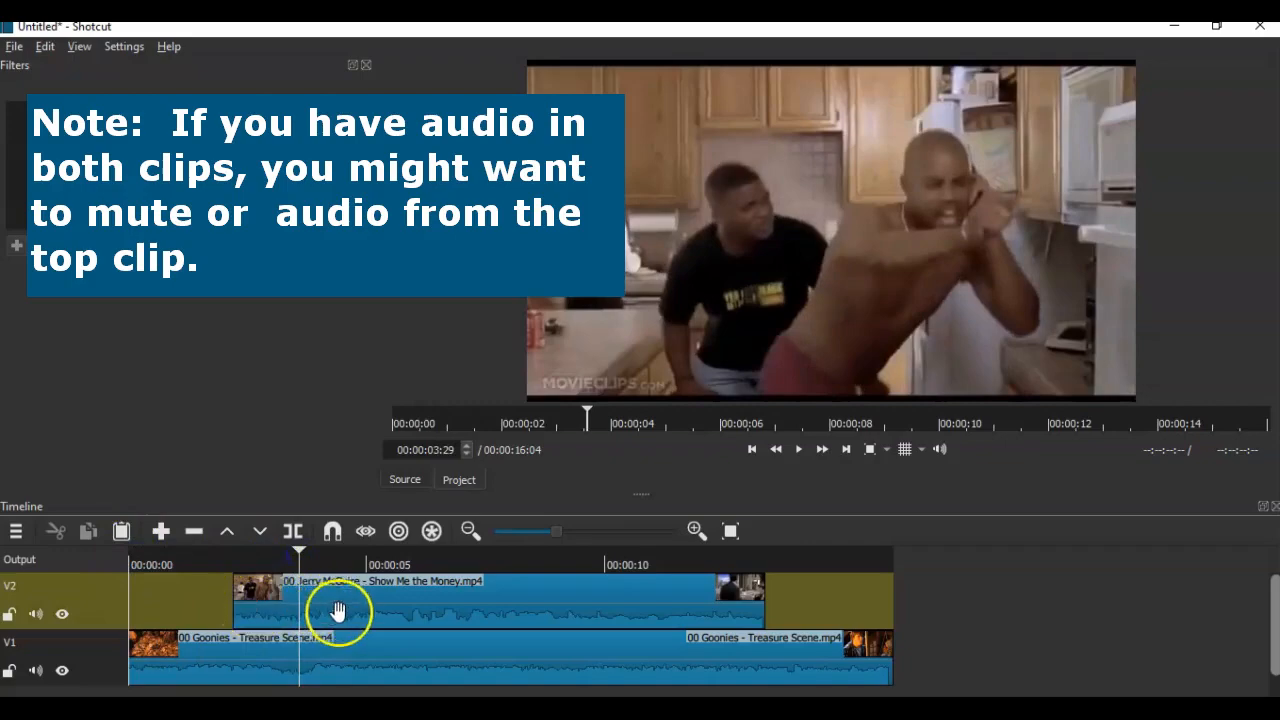
click(379, 600)
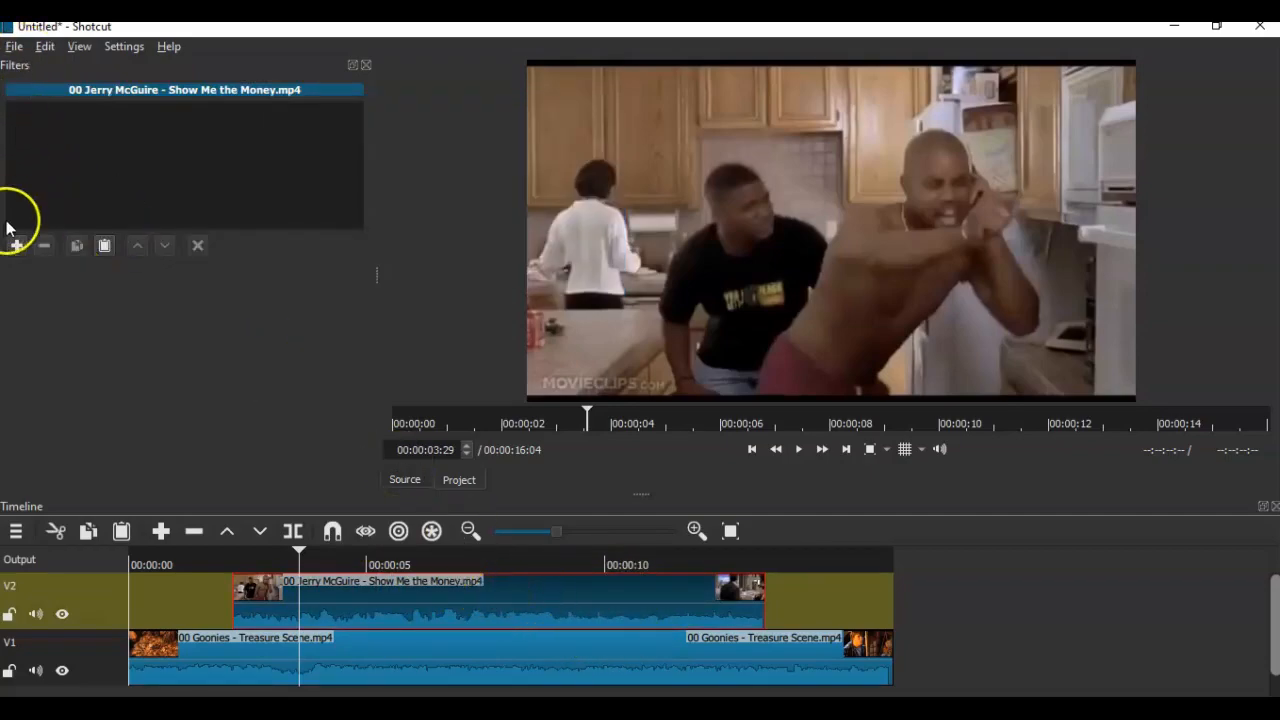
click(17, 249)
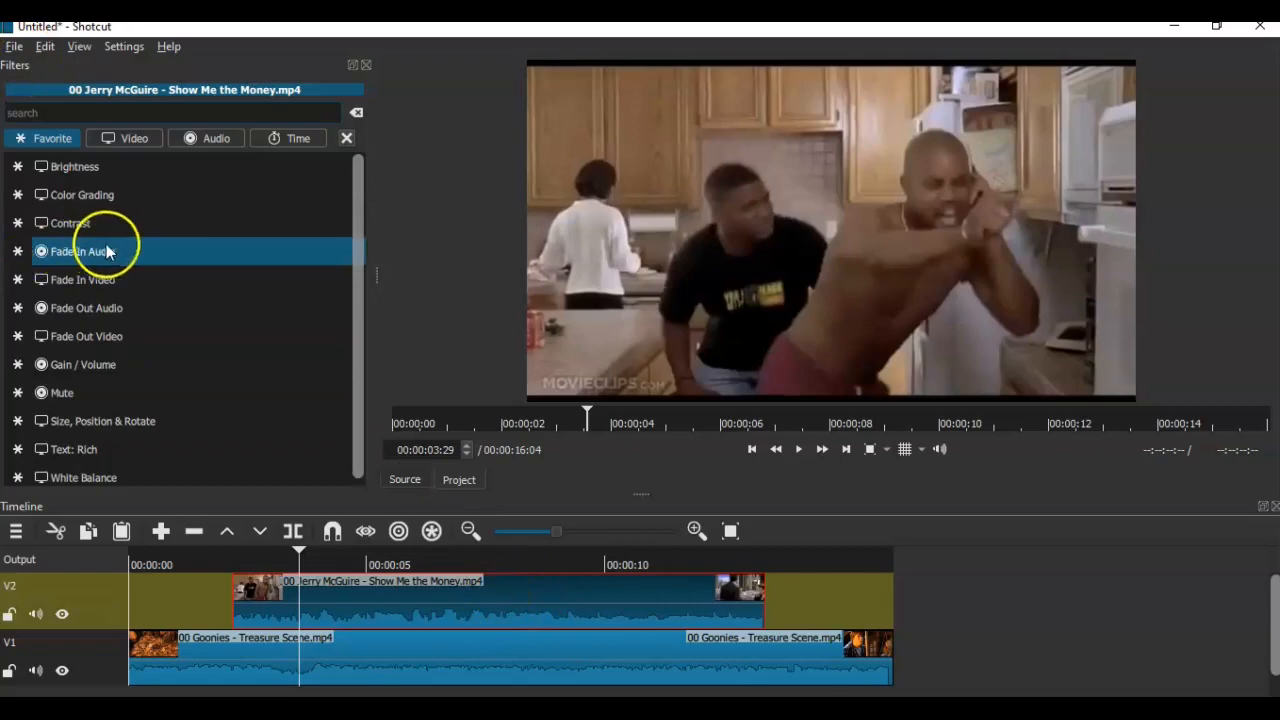
click(126, 428)
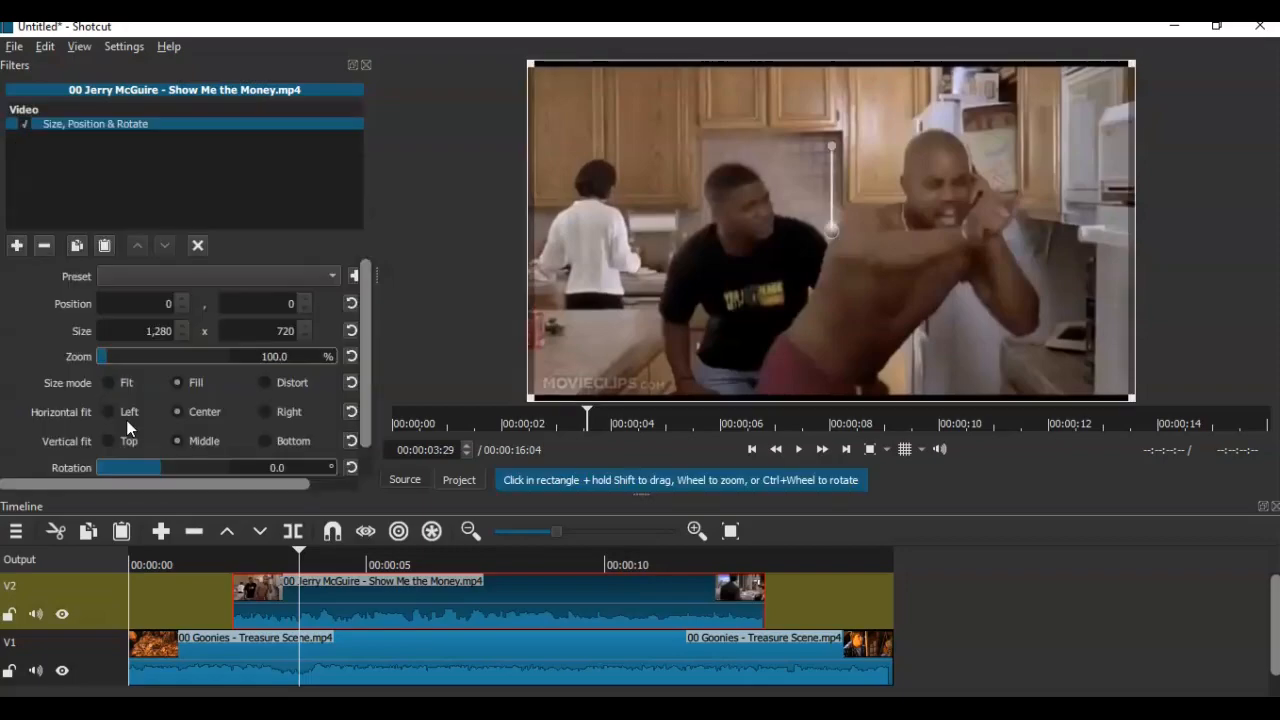
Shrink the Jerry McGuire overlay to 36% zoom and place it at about 707, 83 in the upper-right part of the frame.
click(676, 297)
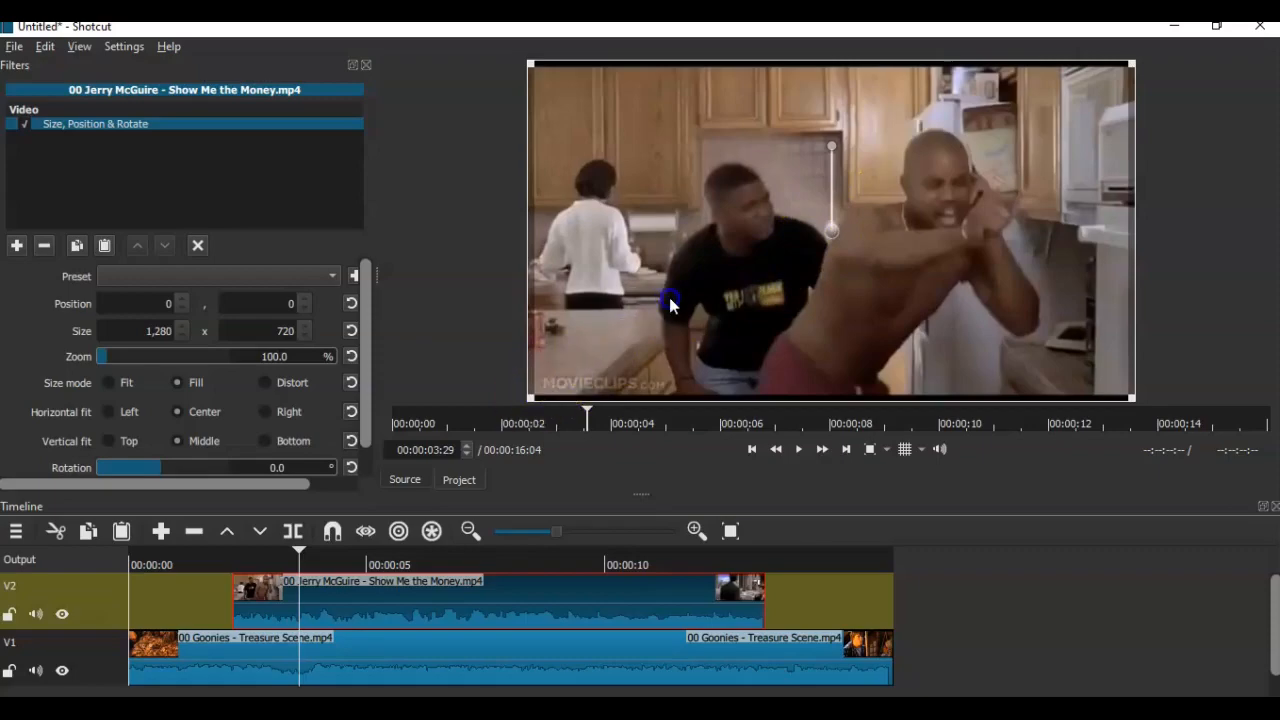
drag(669, 297, 873, 167)
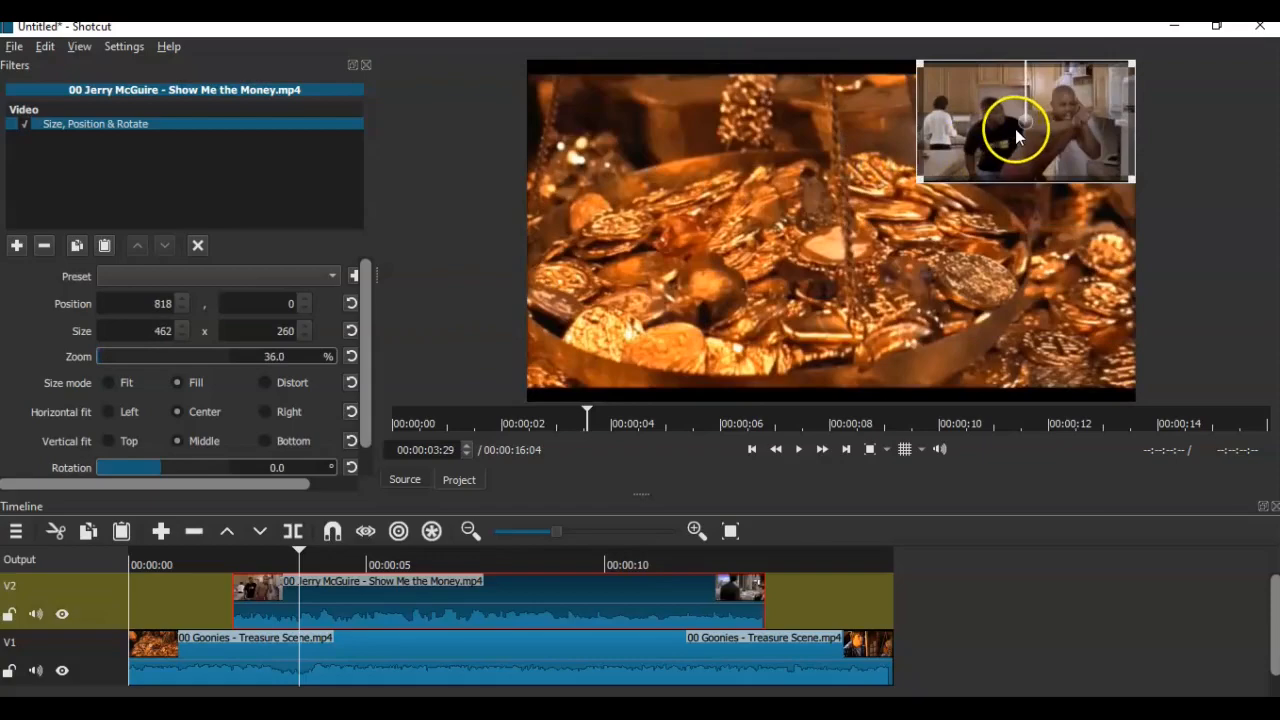
drag(1017, 135, 964, 177)
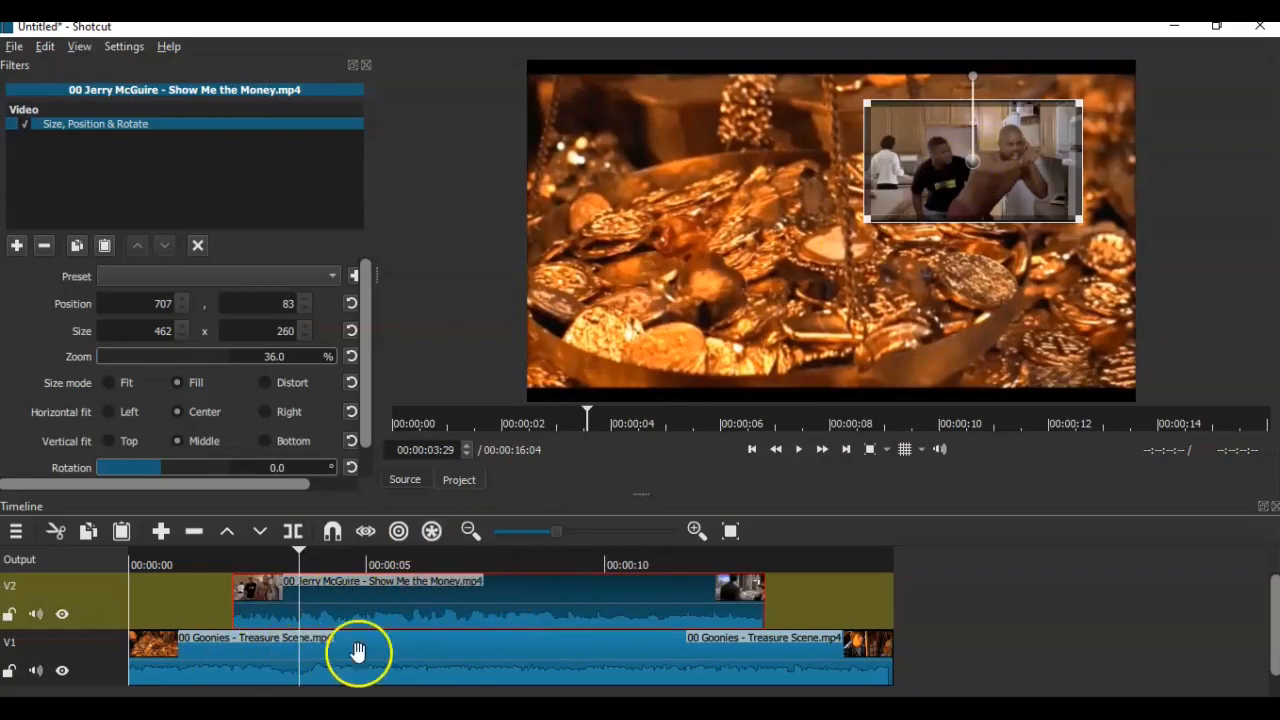
Play the project from the beginning to check the Jerry McGuire picture-in-picture overlay.
drag(300, 557, 127, 557)
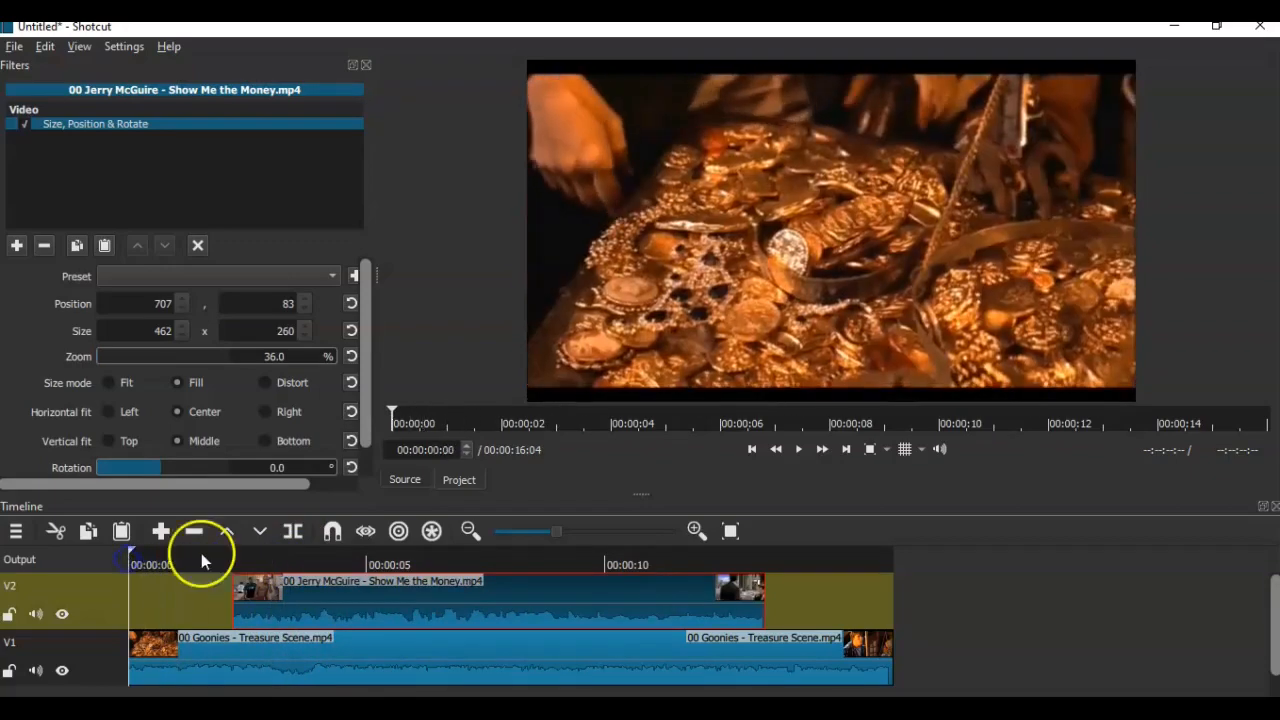
click(798, 450)
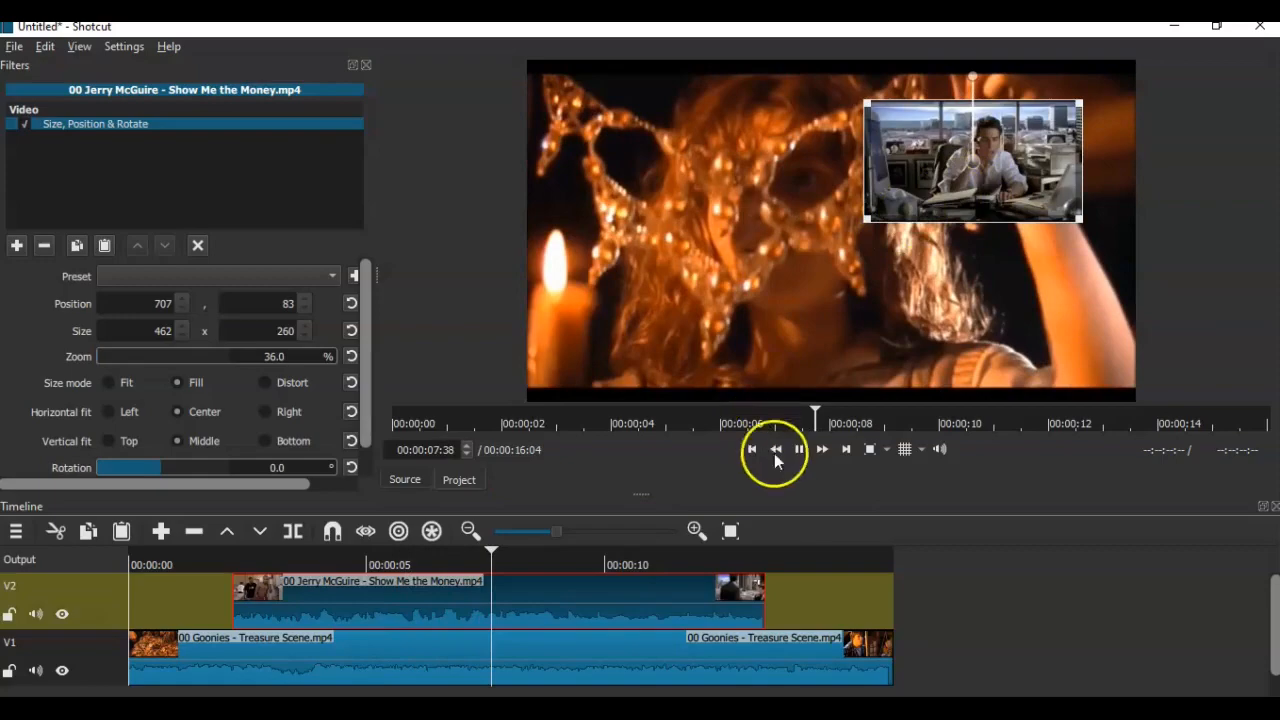
click(806, 451)
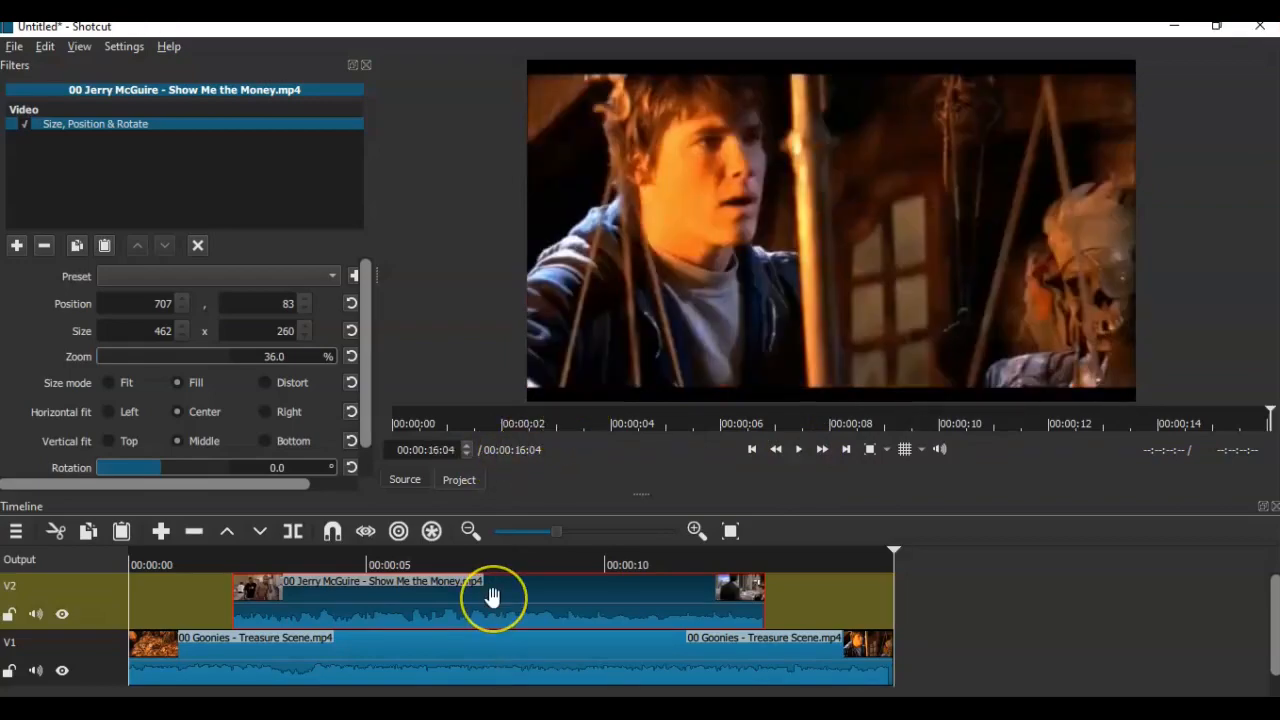
Replace the Jerry McGuire clip on track V2 with Goonies Image.jpg, starting about 1 second in.
key(Delete)
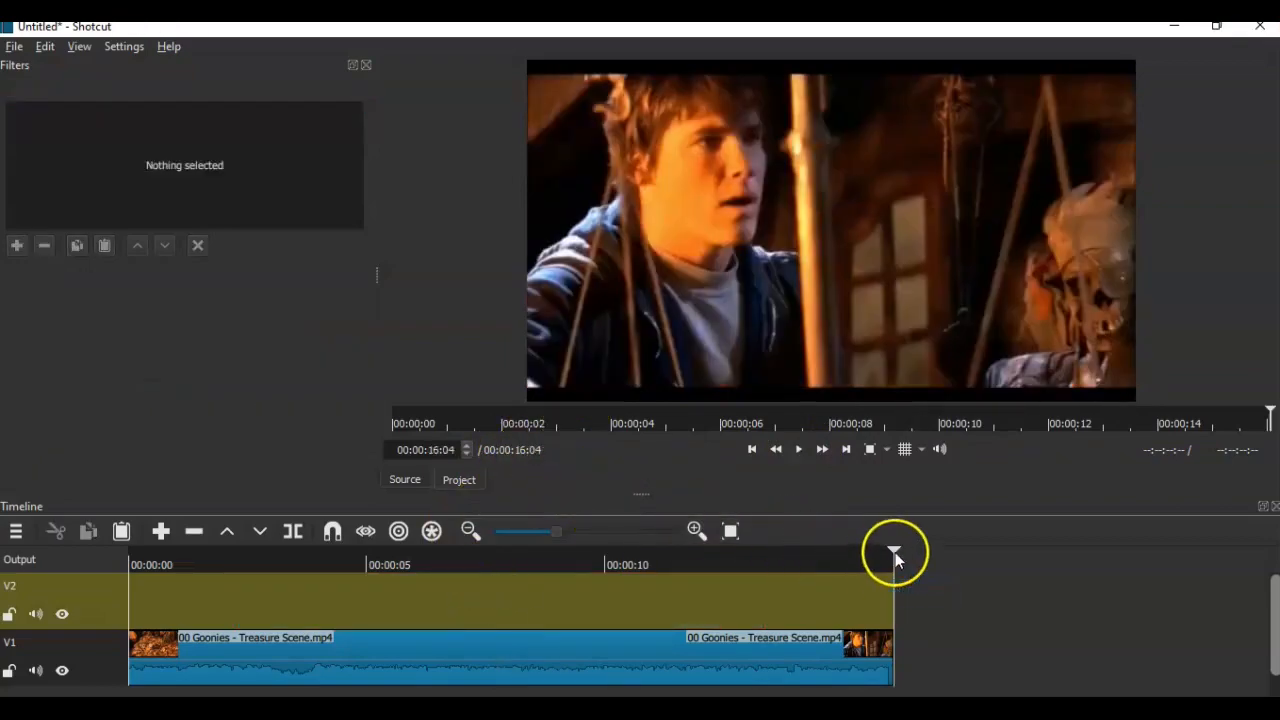
drag(895, 552, 198, 593)
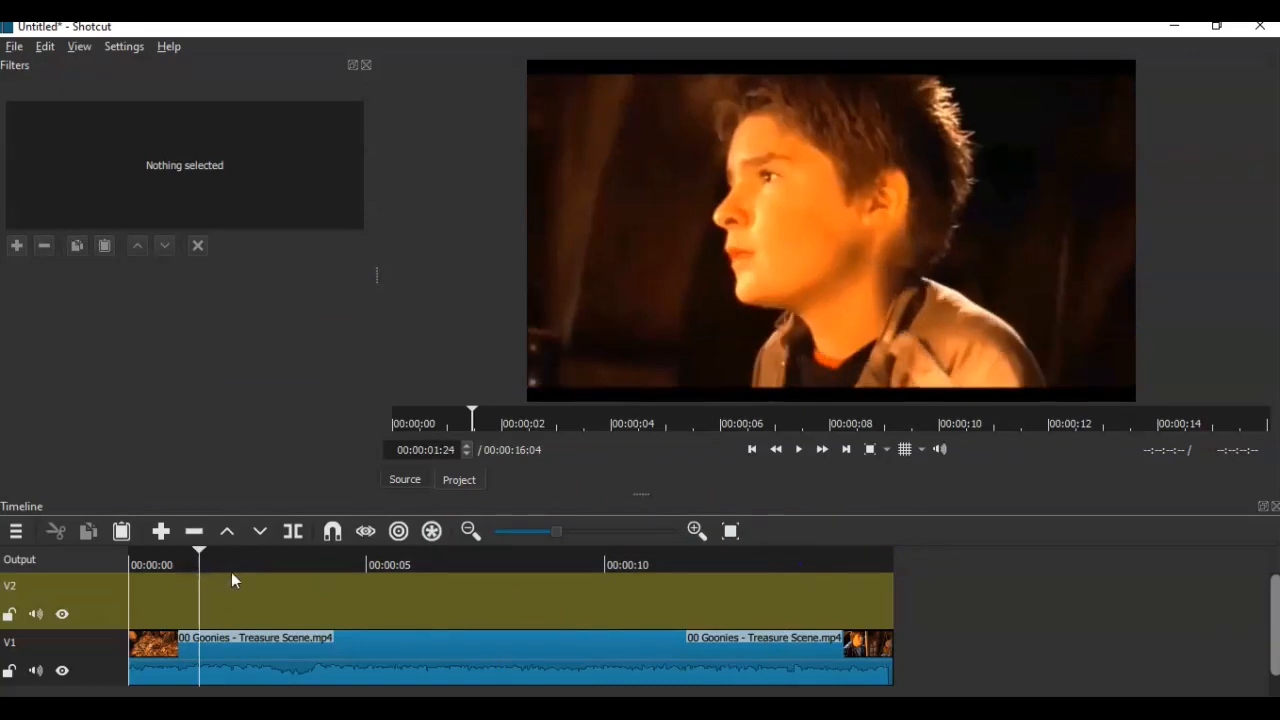
click(13, 47)
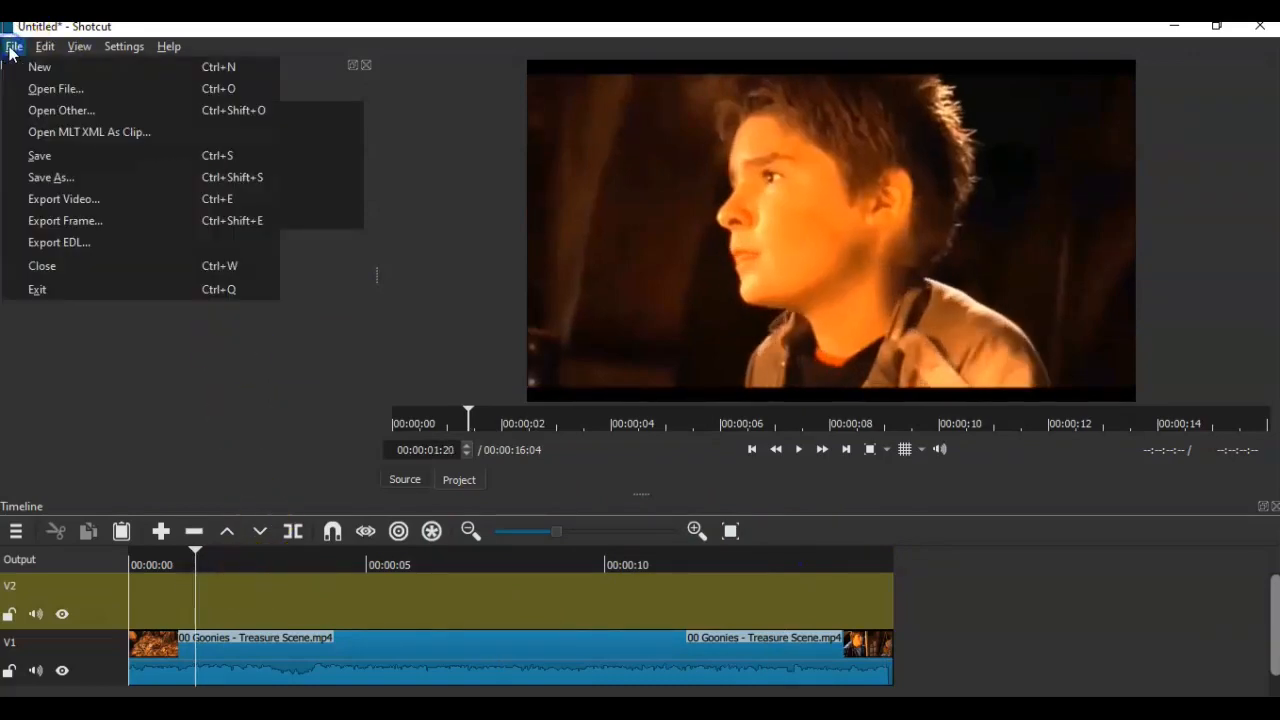
click(43, 93)
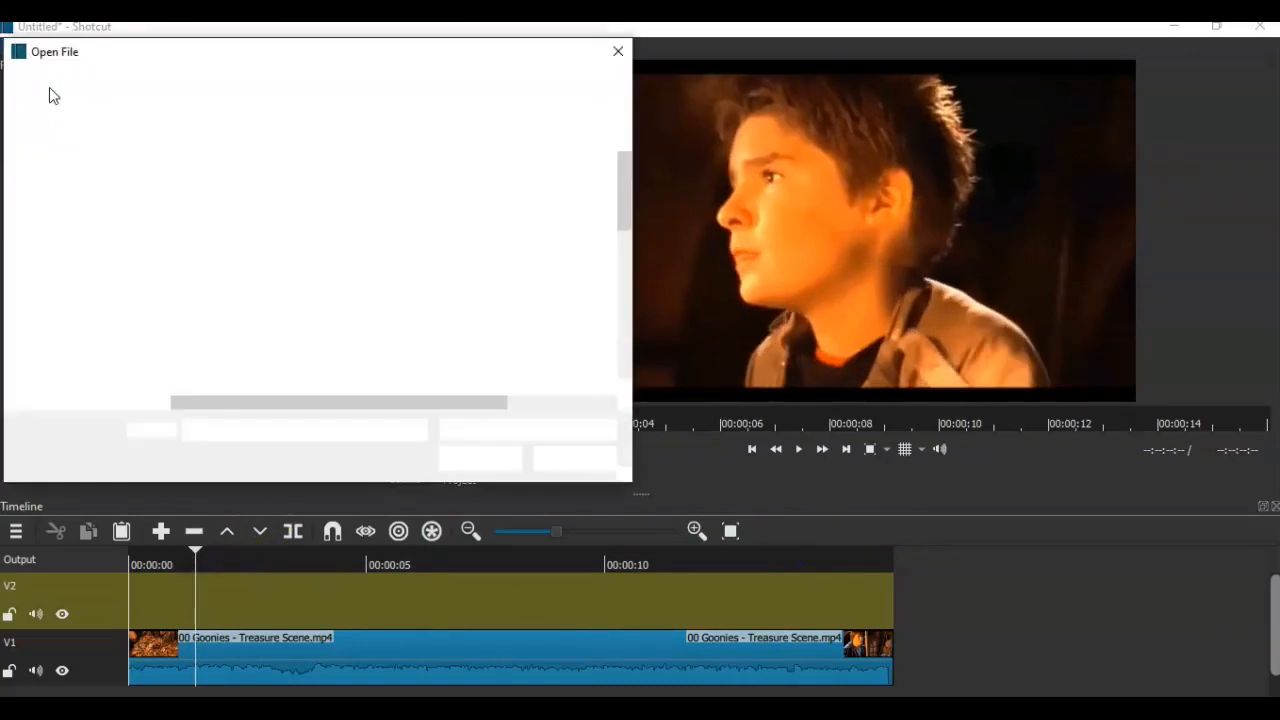
scroll(340, 290, down, 7)
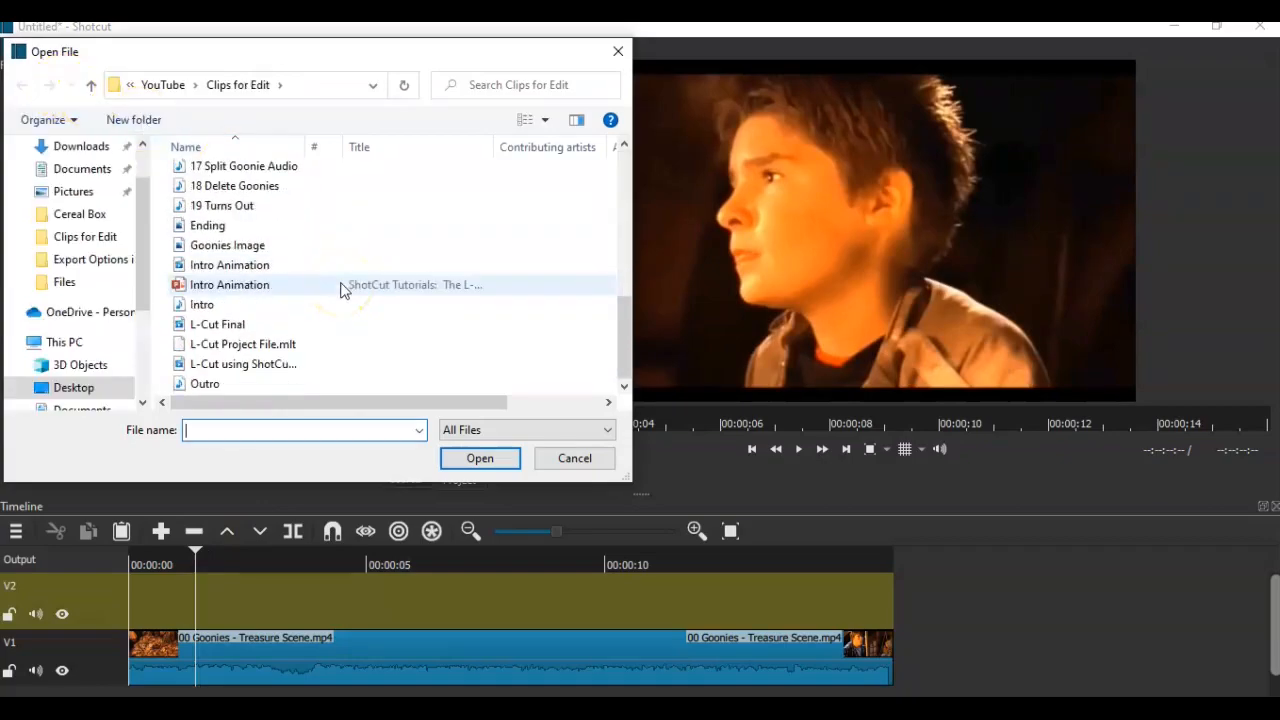
click(220, 246)
click(497, 462)
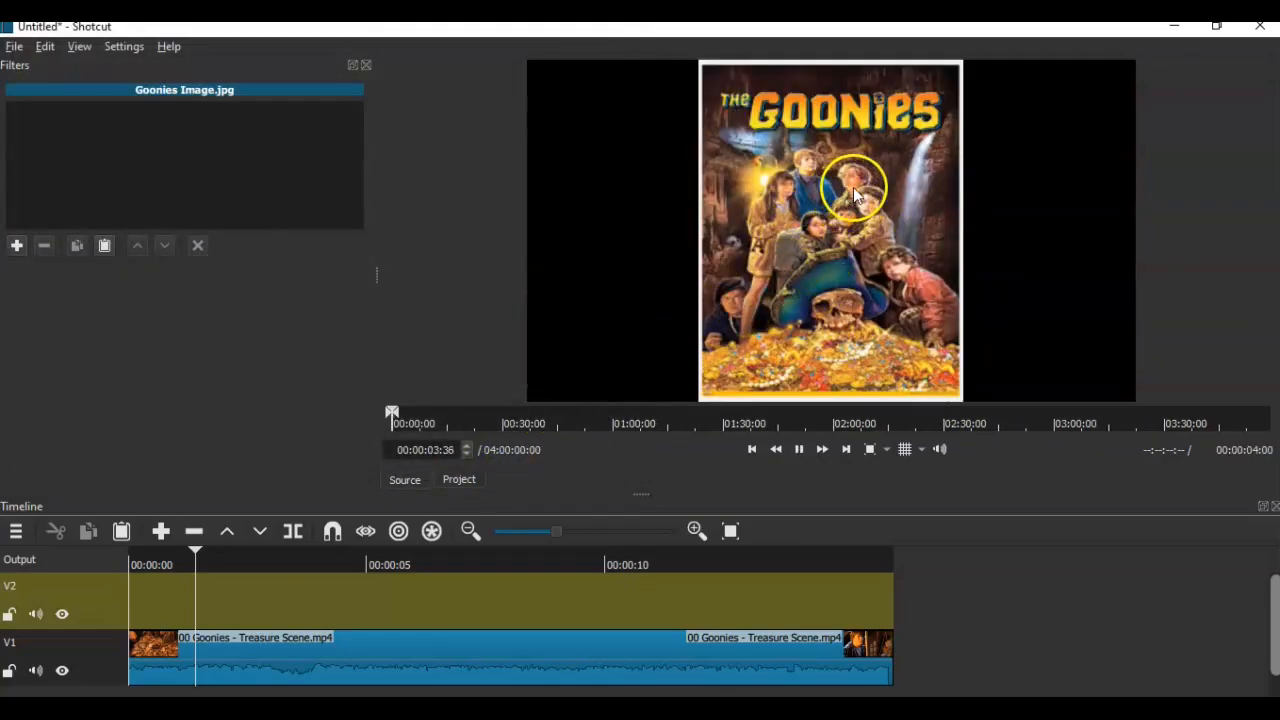
drag(848, 195, 266, 605)
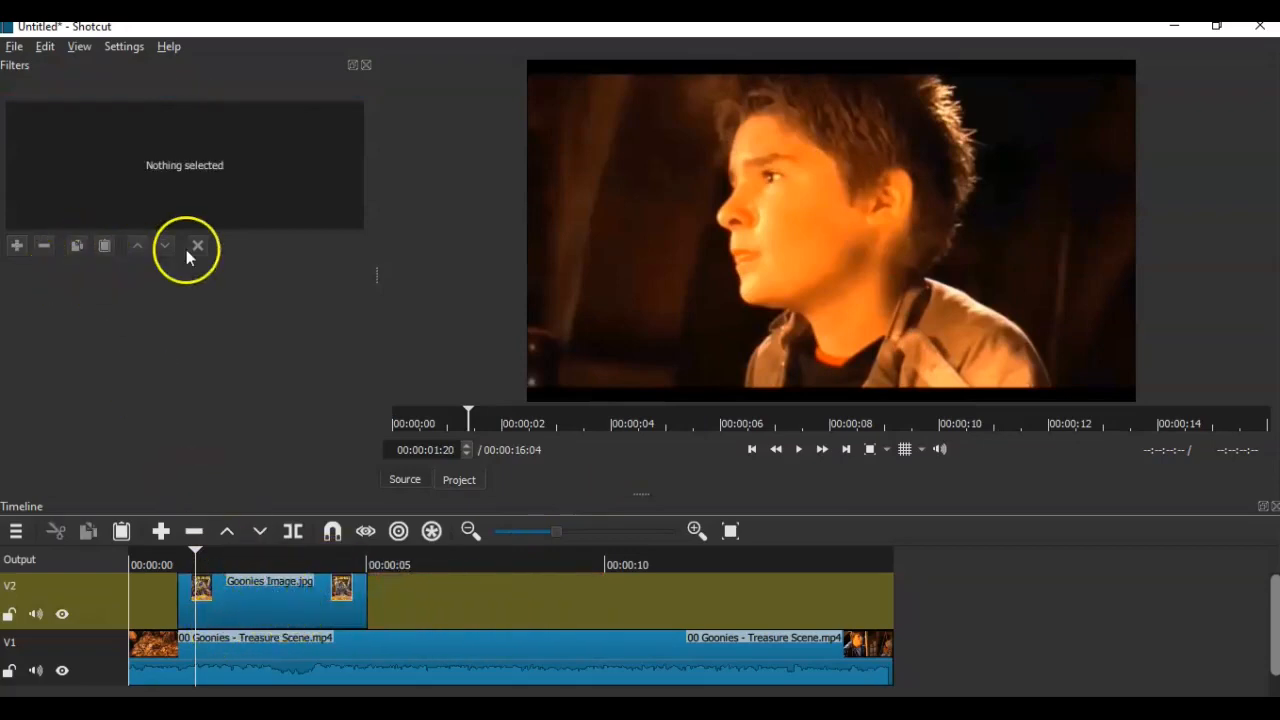
Apply Size, Position & Rotate to Goonies Image.jpg, shrinking it to 41% zoom at about 981, 387 in the frame's lower-right corner.
click(17, 245)
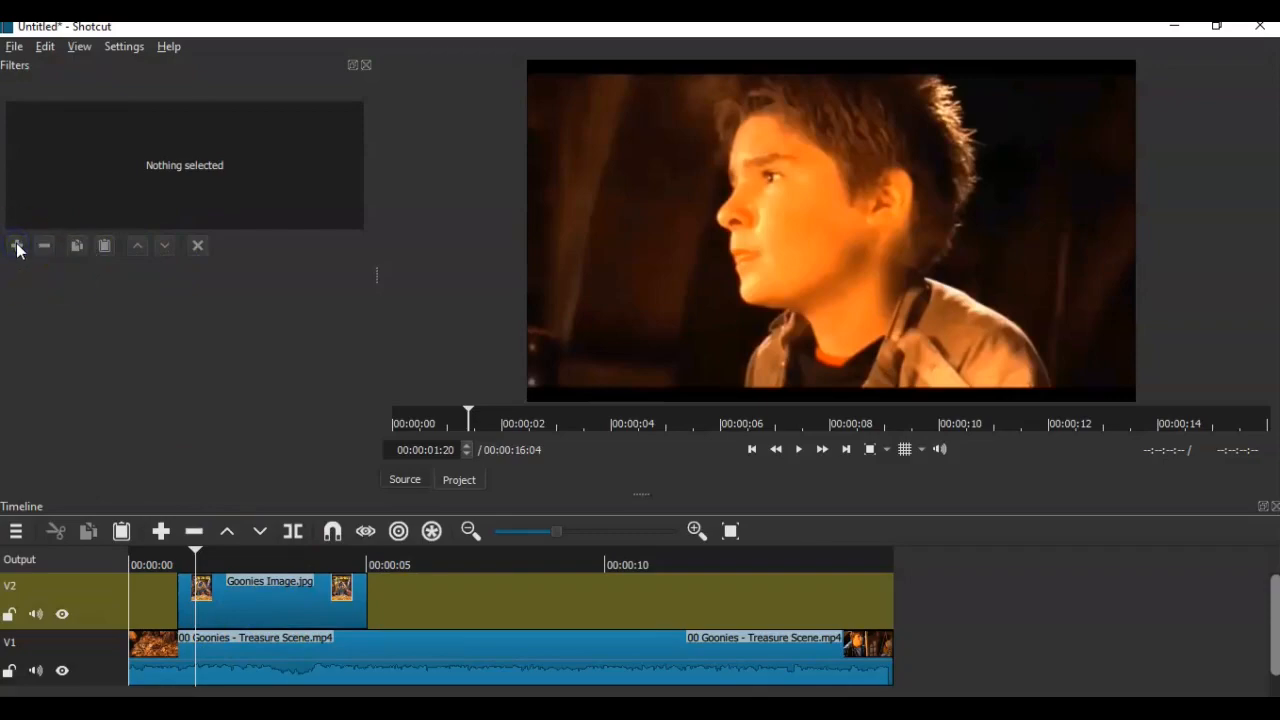
click(222, 585)
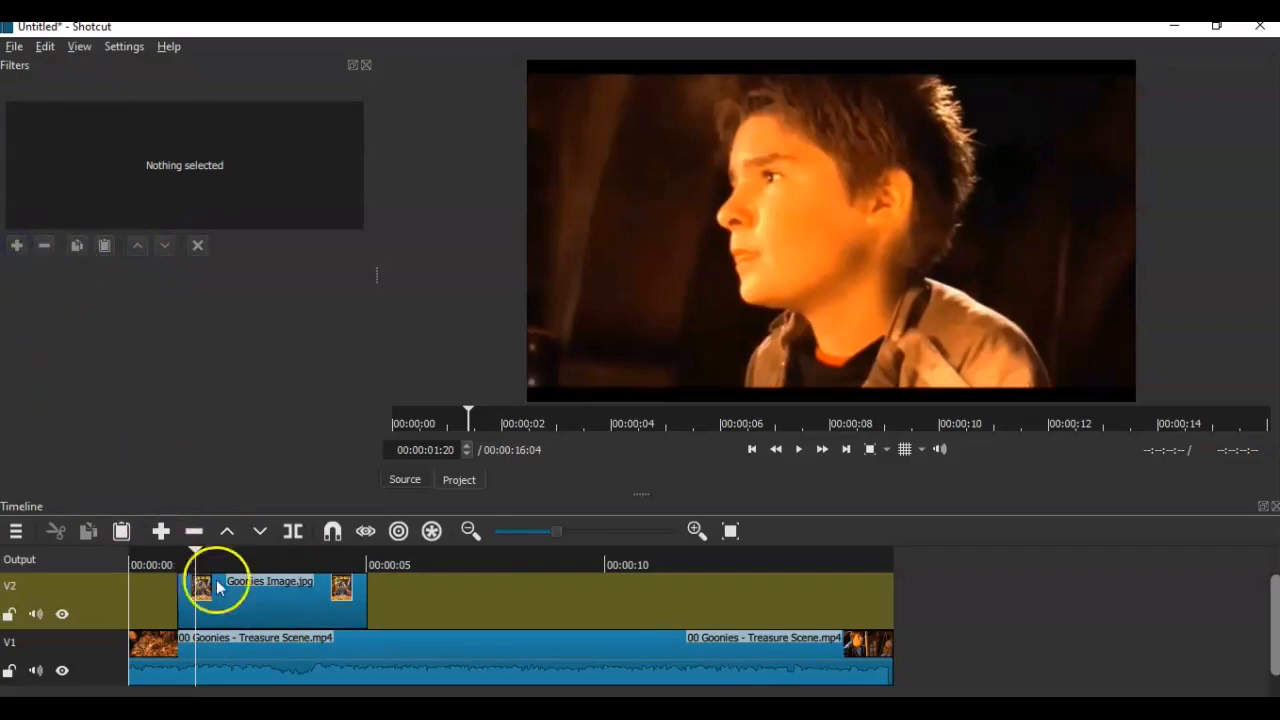
click(276, 595)
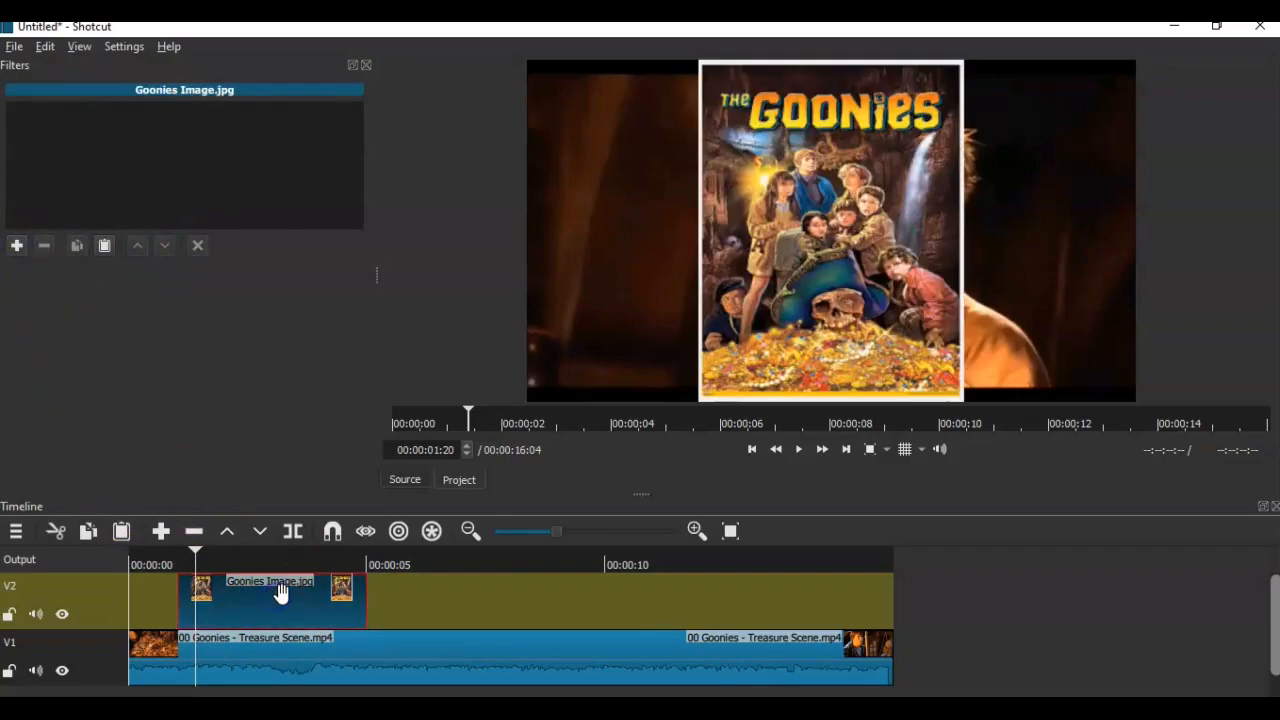
click(17, 246)
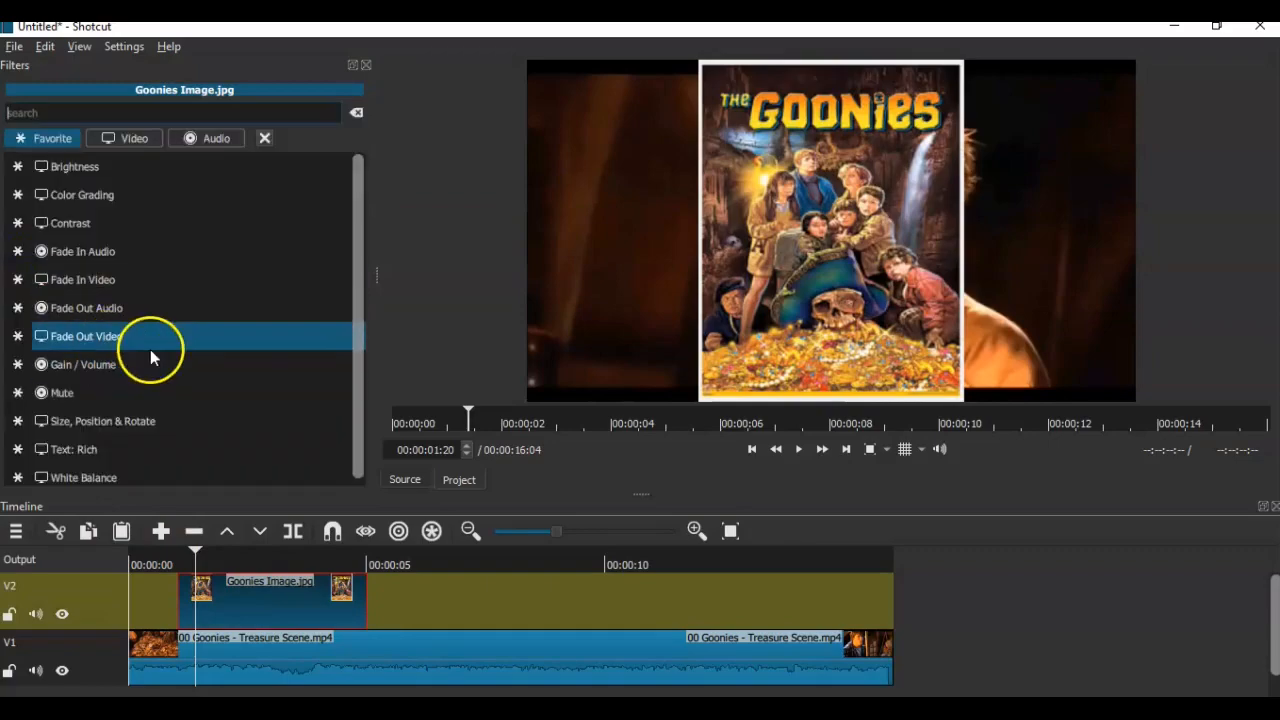
scroll(153, 347, down, 1)
click(137, 413)
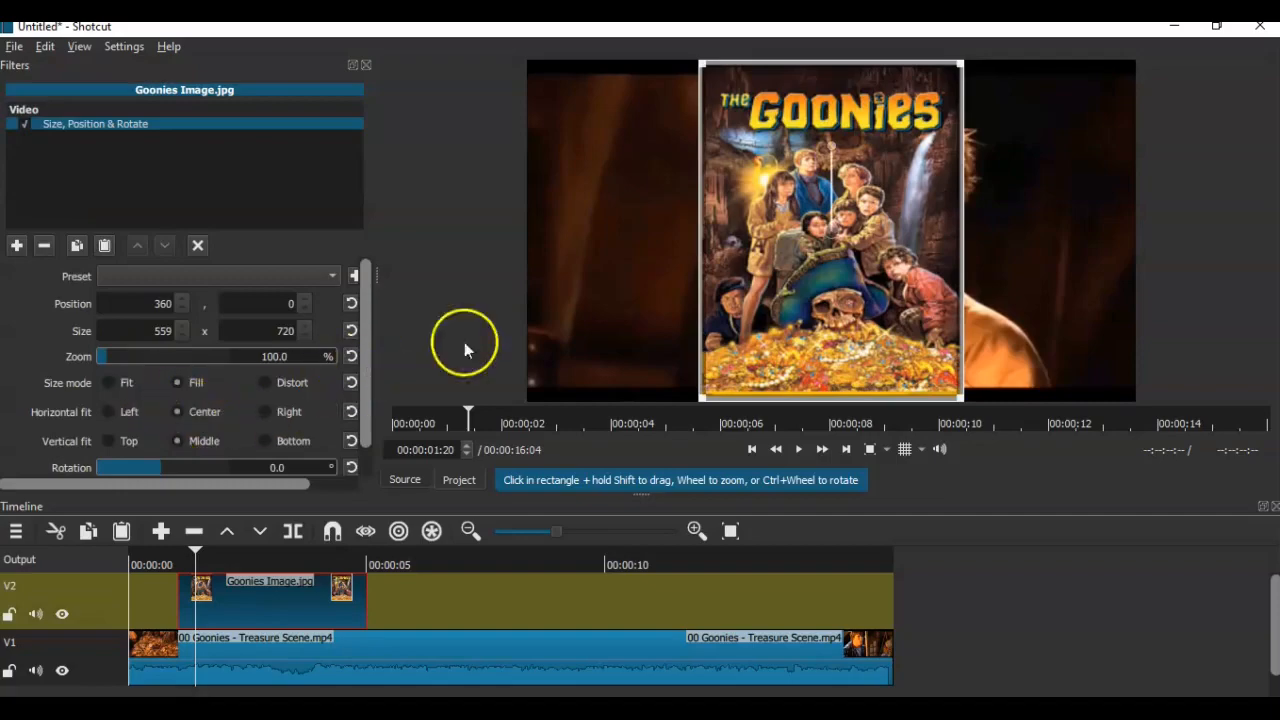
drag(702, 398, 1054, 331)
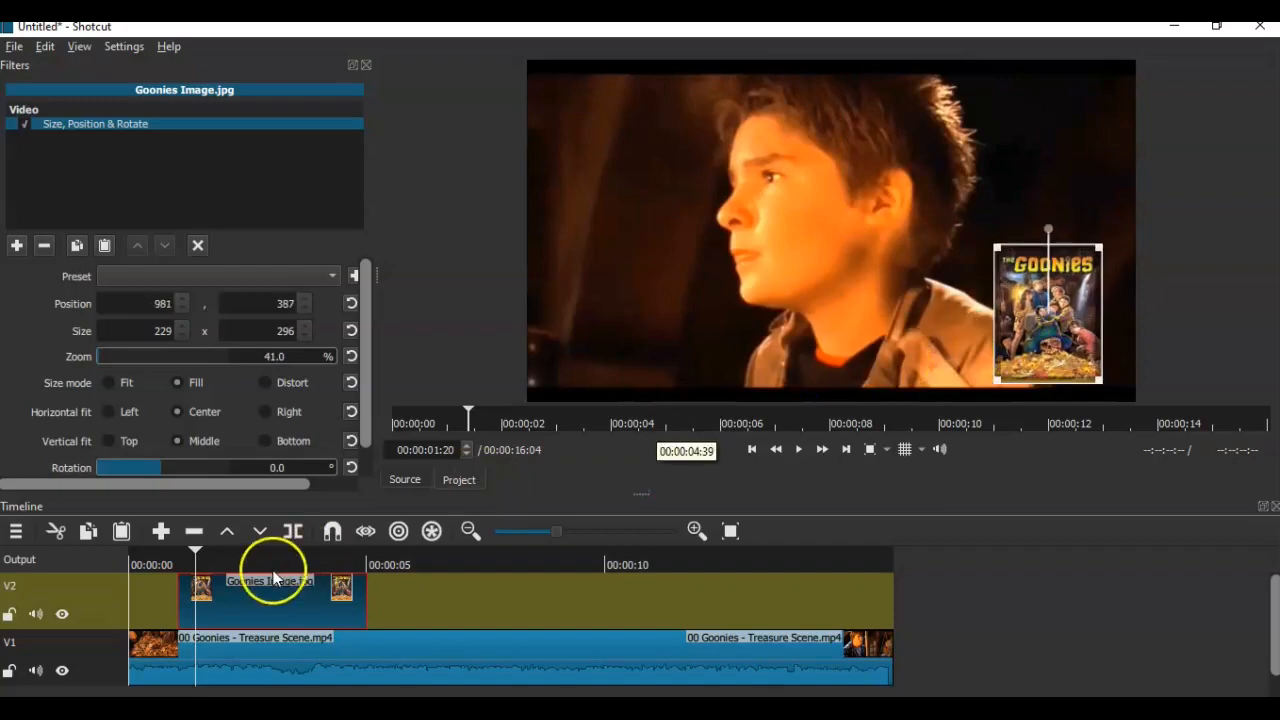
Play the project from the start to check the Goonies Image.jpg overlay.
click(751, 449)
click(751, 449)
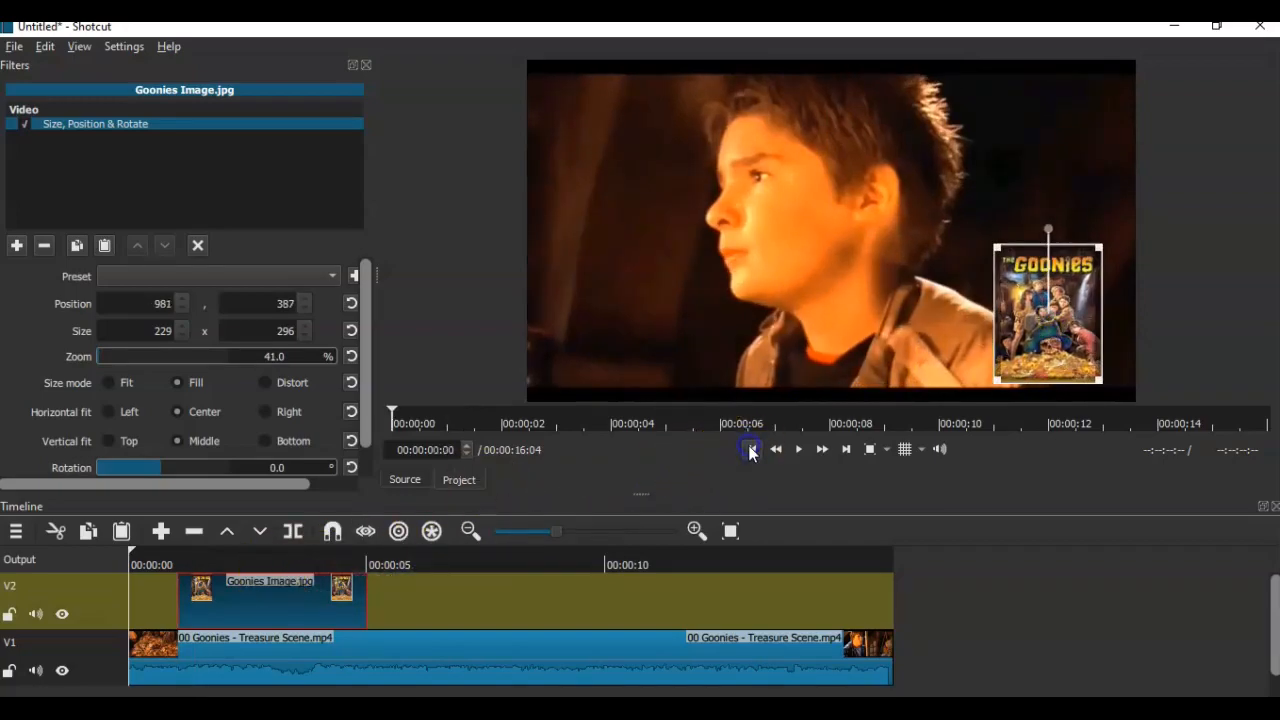
click(798, 449)
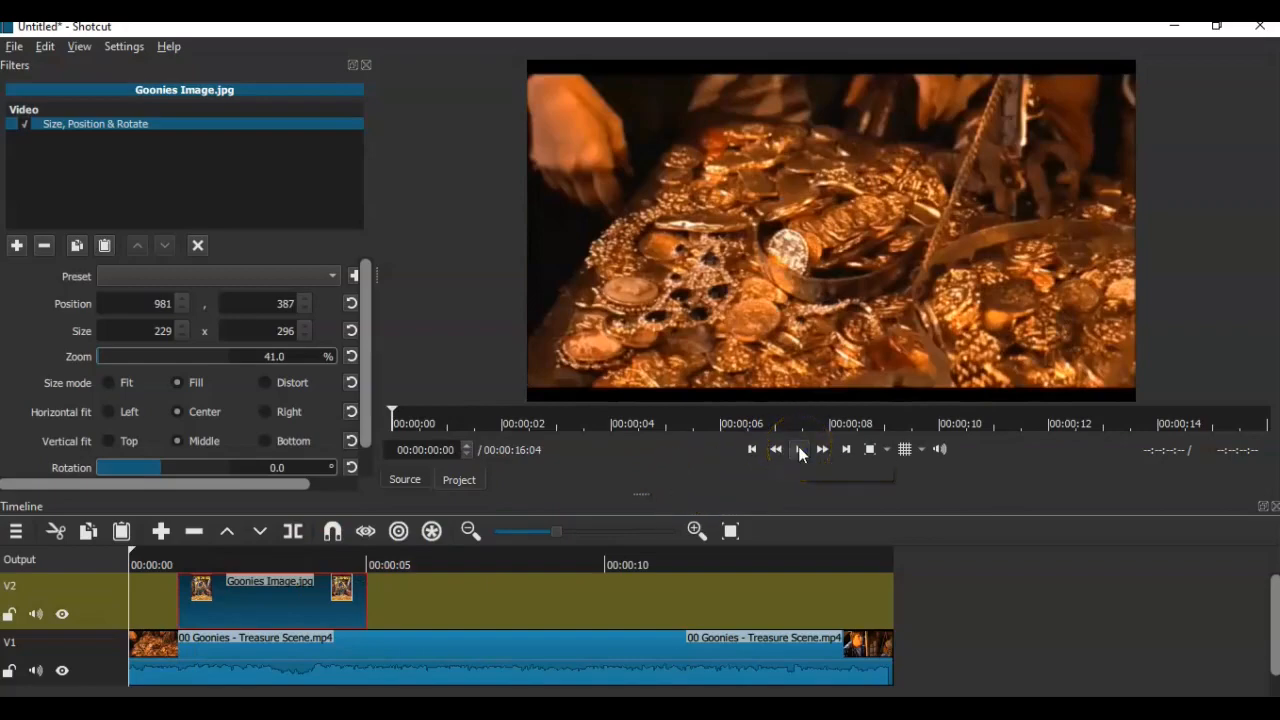
click(793, 385)
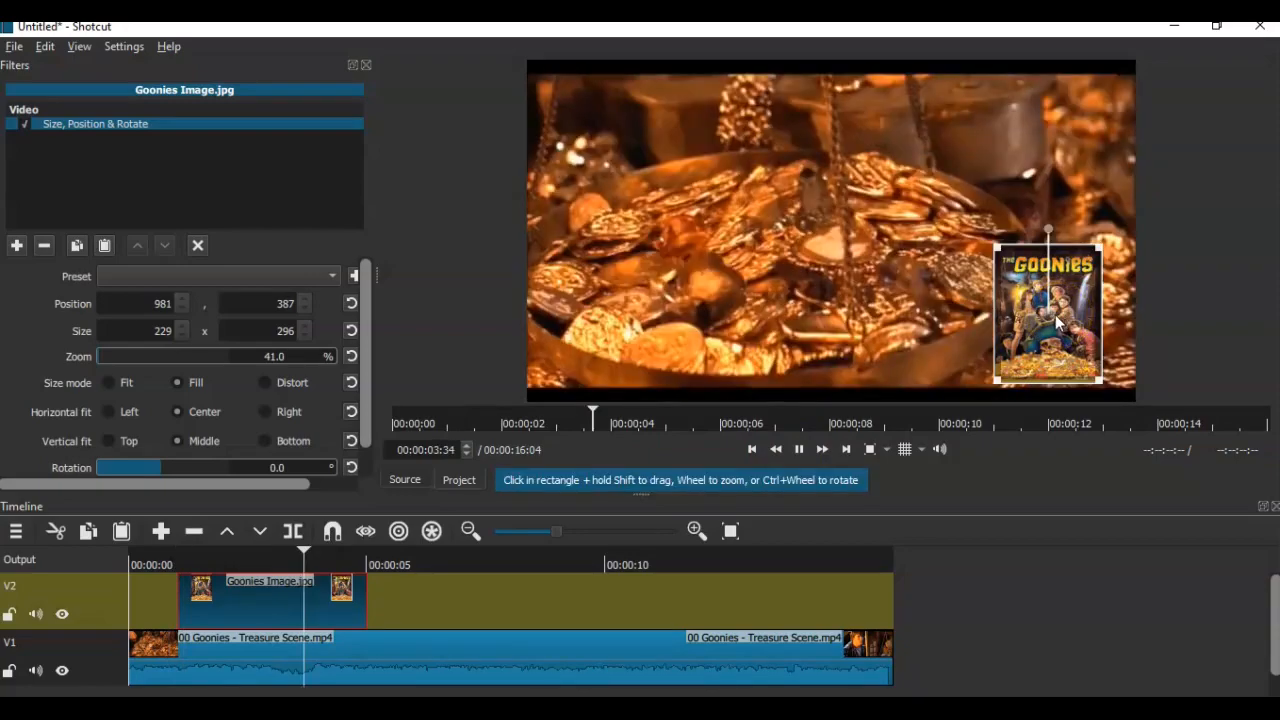
click(799, 452)
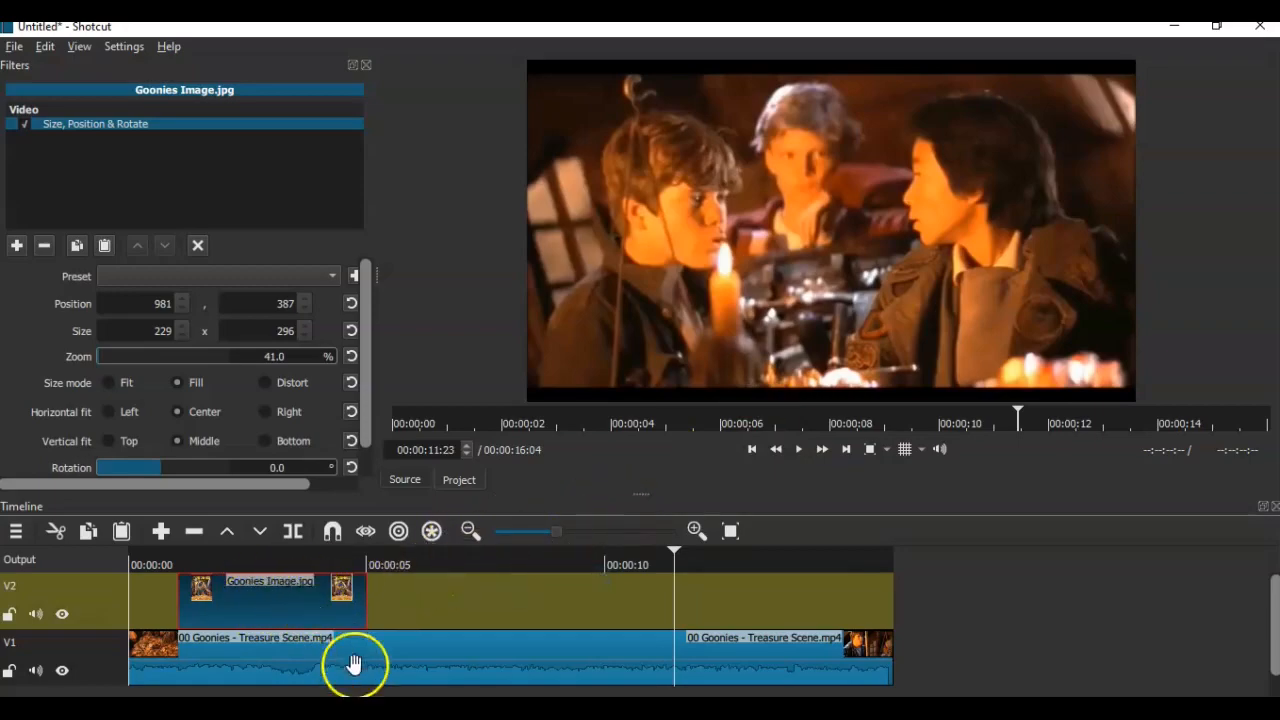
Delete Goonies Image.jpg from track V2.
click(305, 598)
key(Delete)
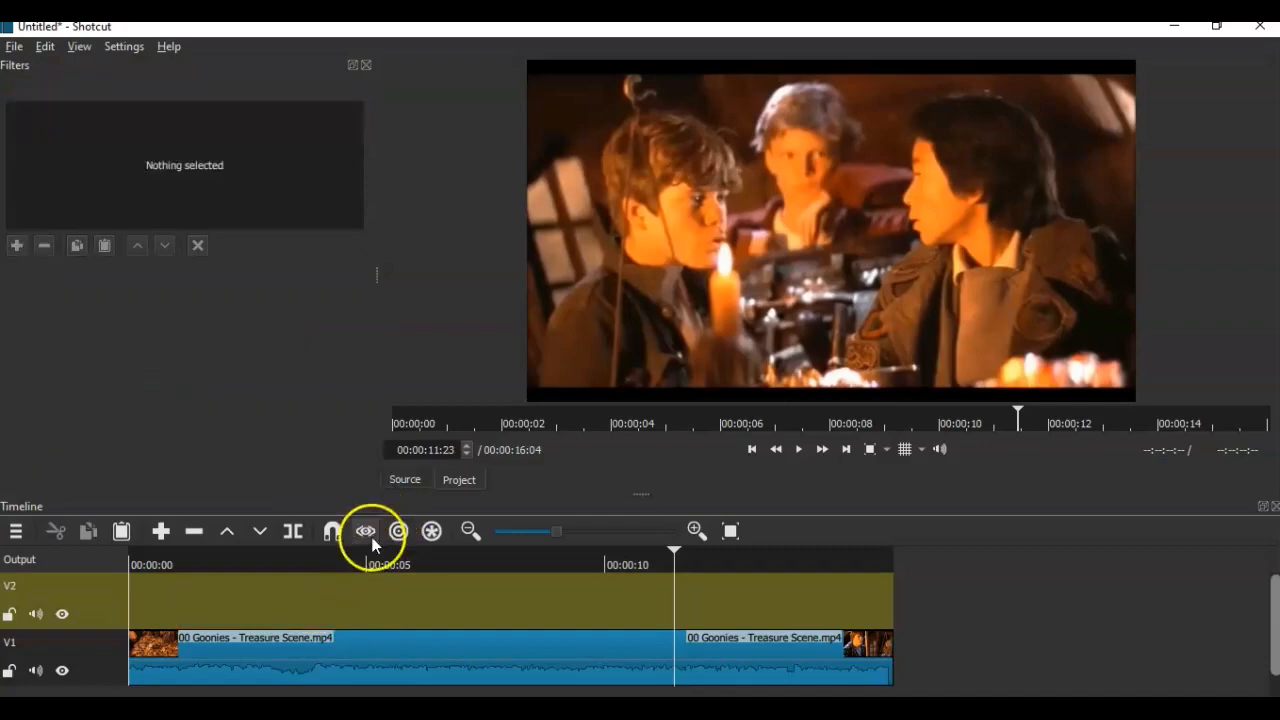
Open 00 Jerry McGuire - Show Me the Money.mp4 and place it at the start of track V2 above the Goonies clip.
click(14, 47)
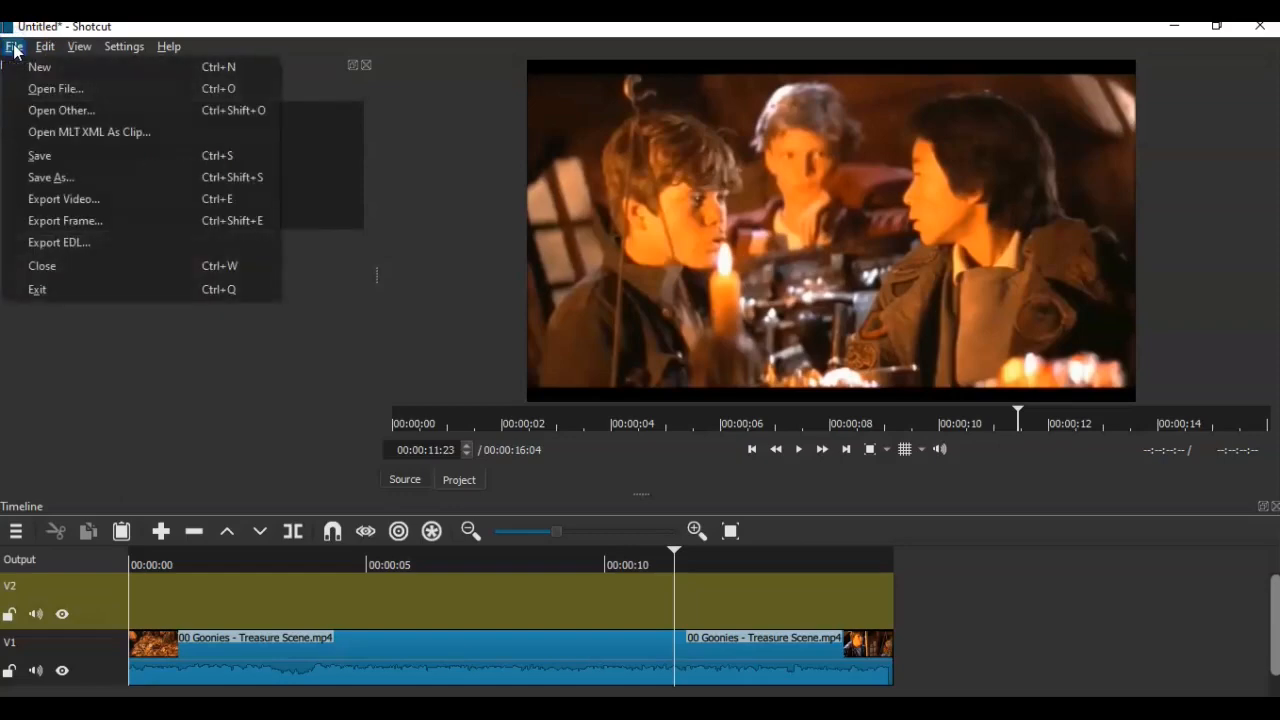
click(56, 88)
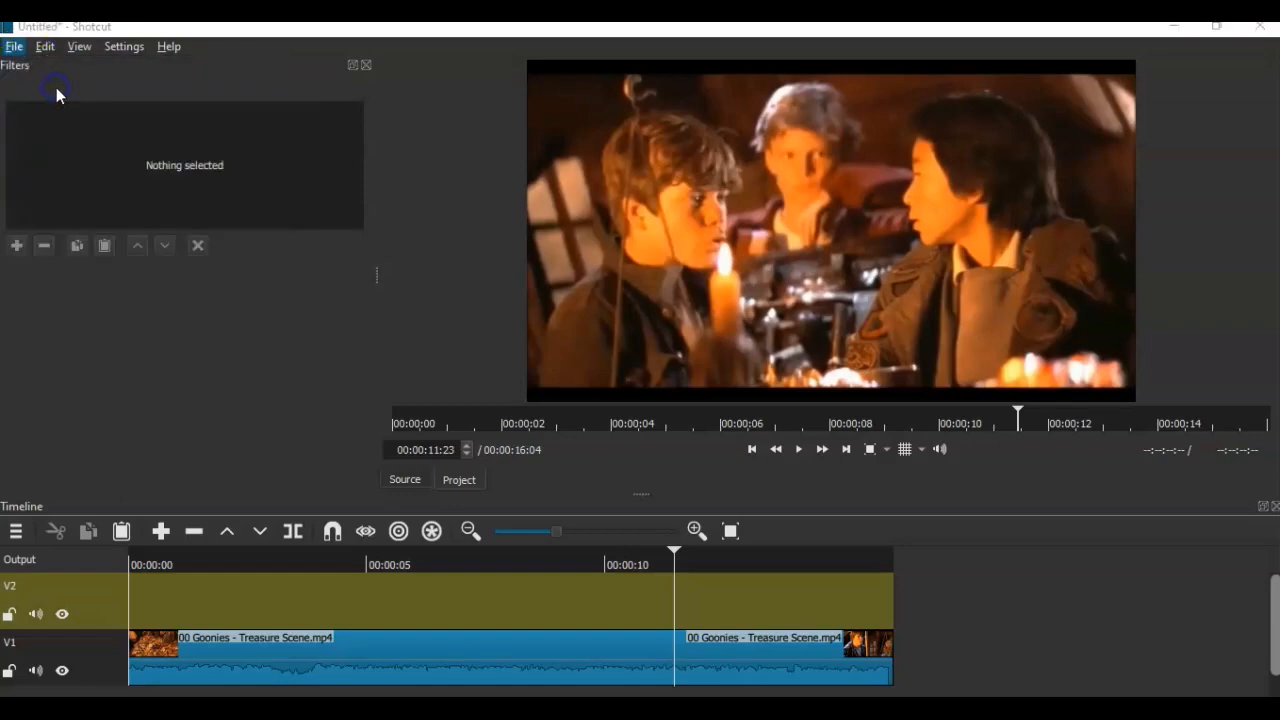
click(252, 233)
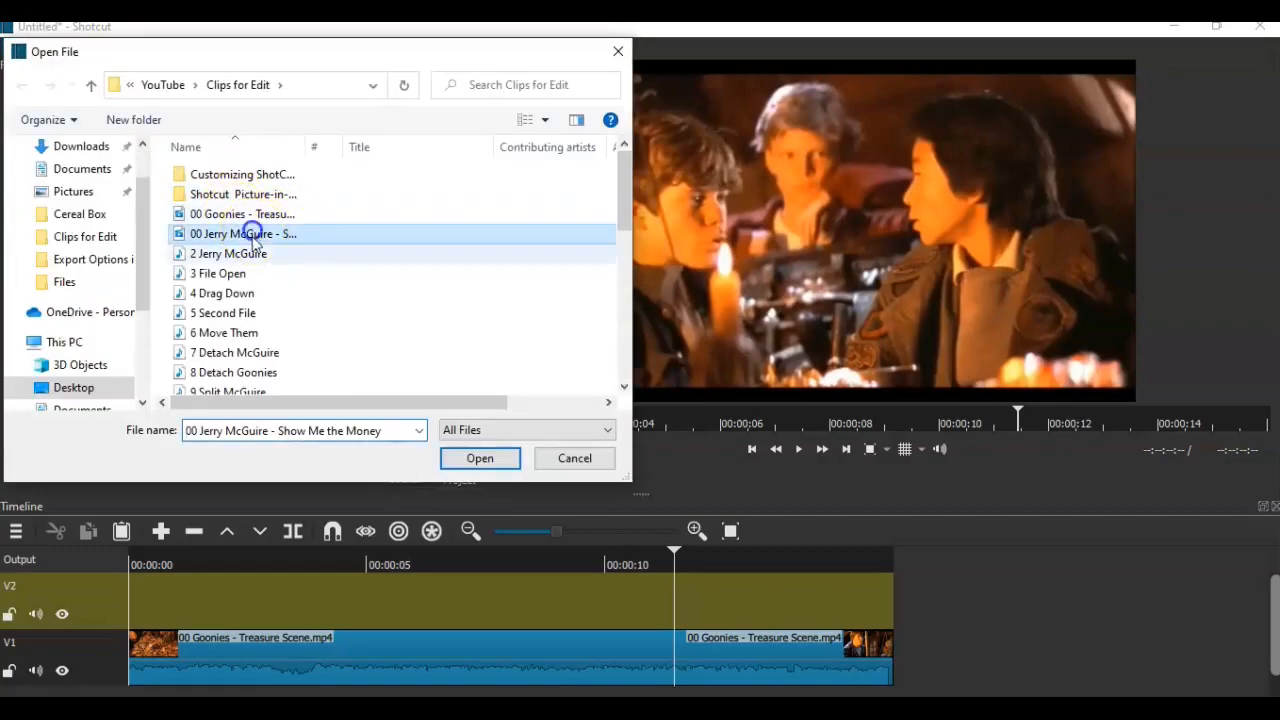
click(480, 458)
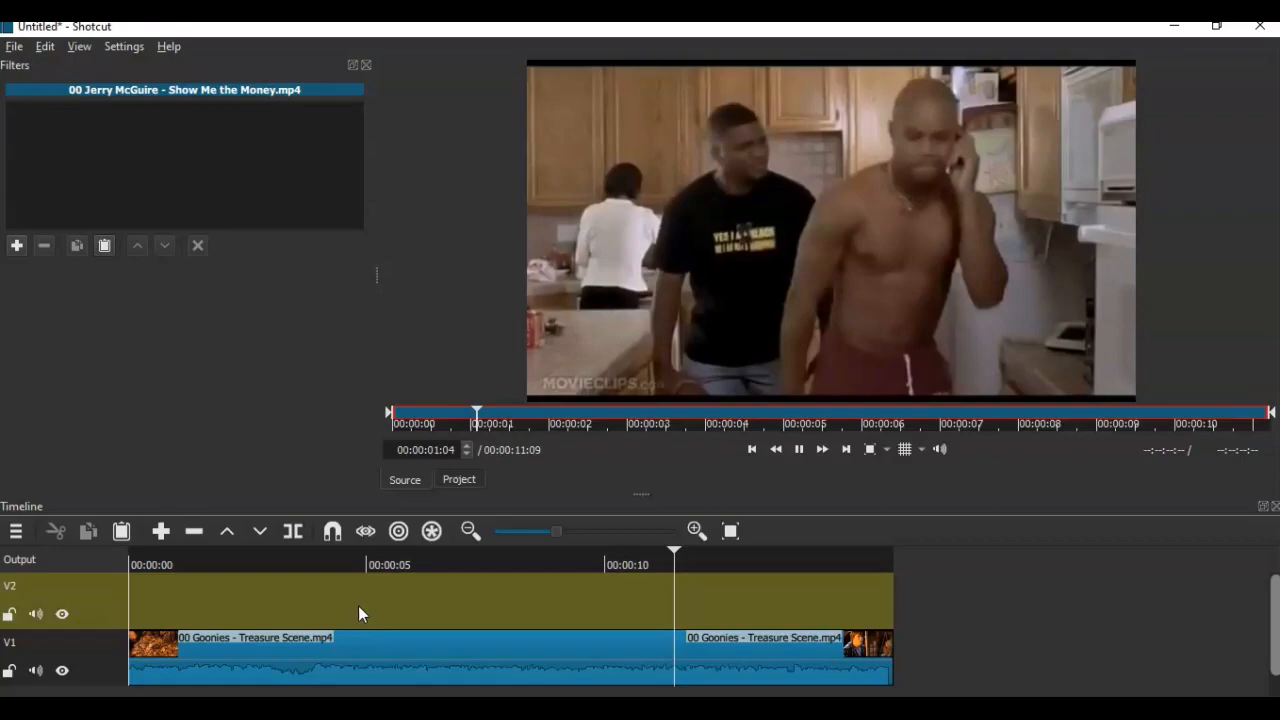
click(762, 662)
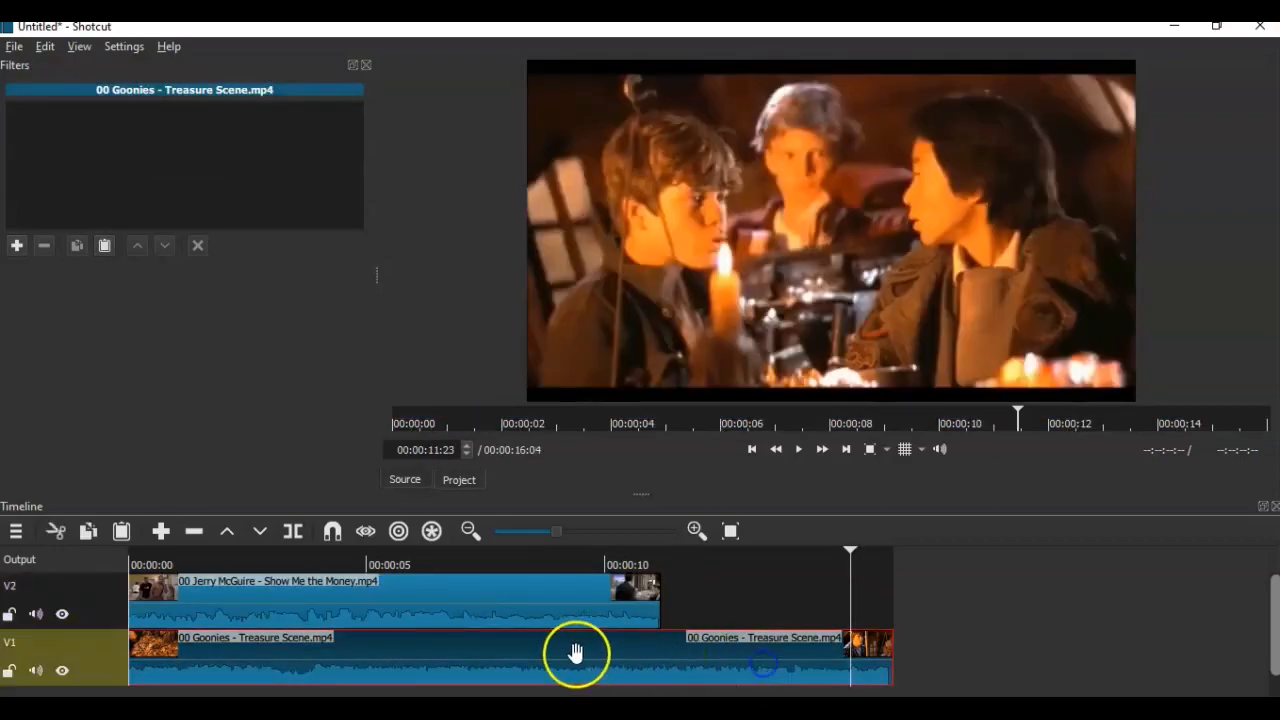
Apply Size, Position & Rotate to the Jerry McGuire clip on V2, shrinking it to about 49.3% zoom in the frame's upper-left corner.
click(436, 601)
click(457, 608)
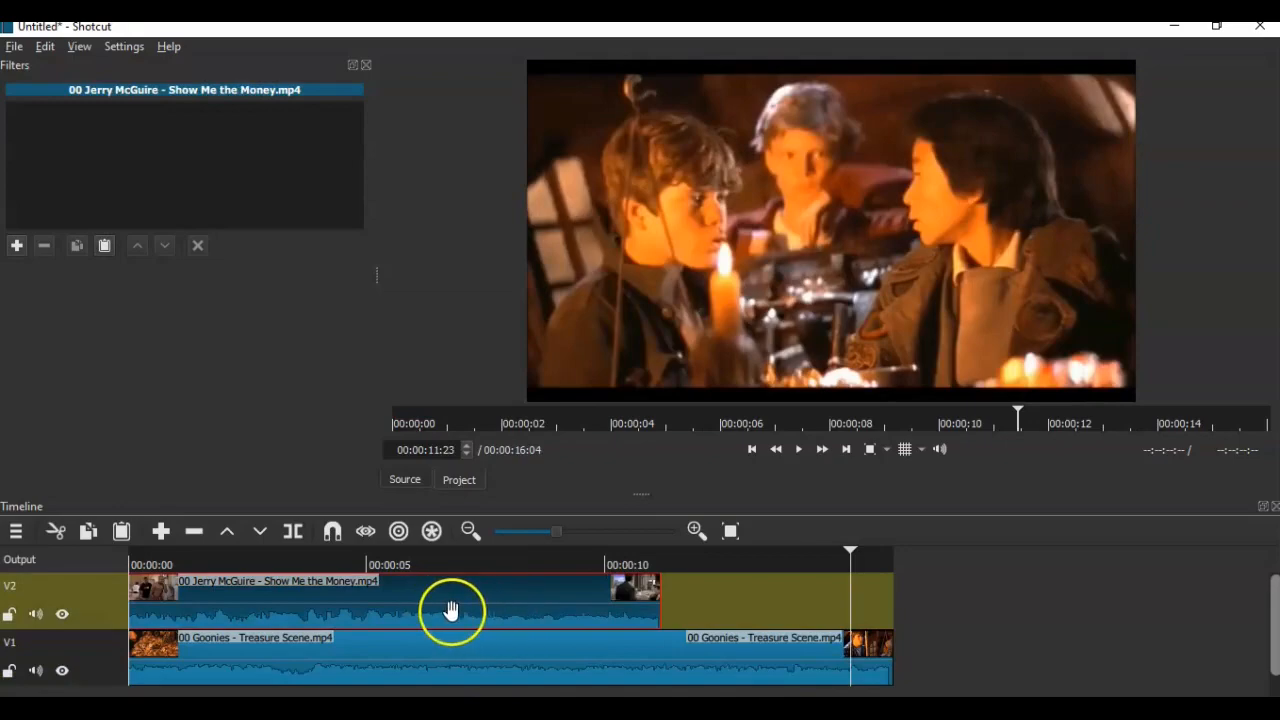
click(18, 246)
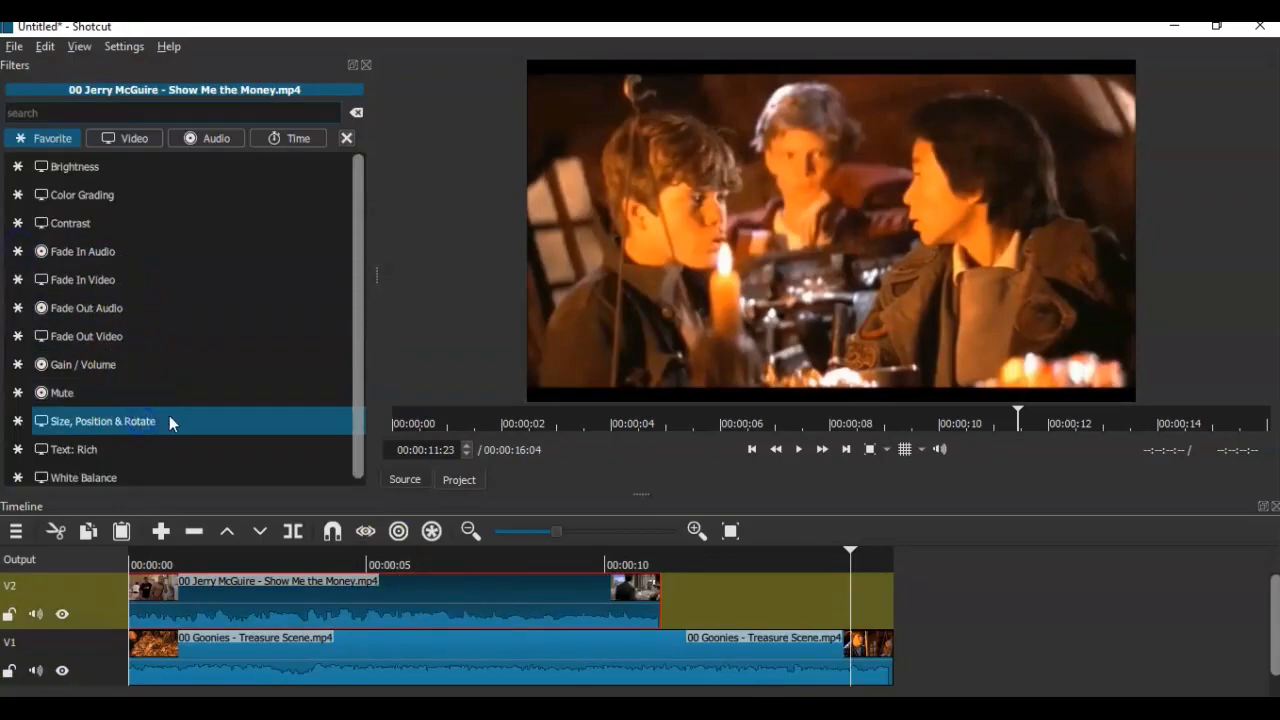
click(226, 418)
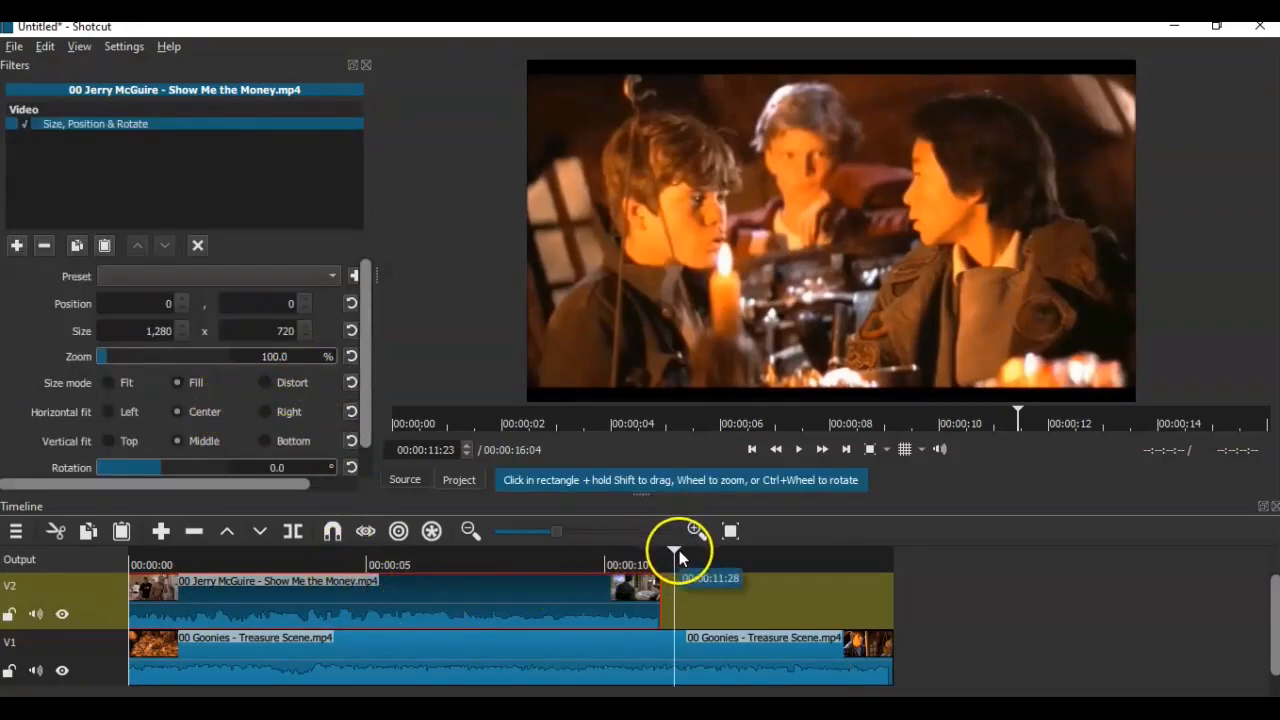
drag(679, 550, 436, 566)
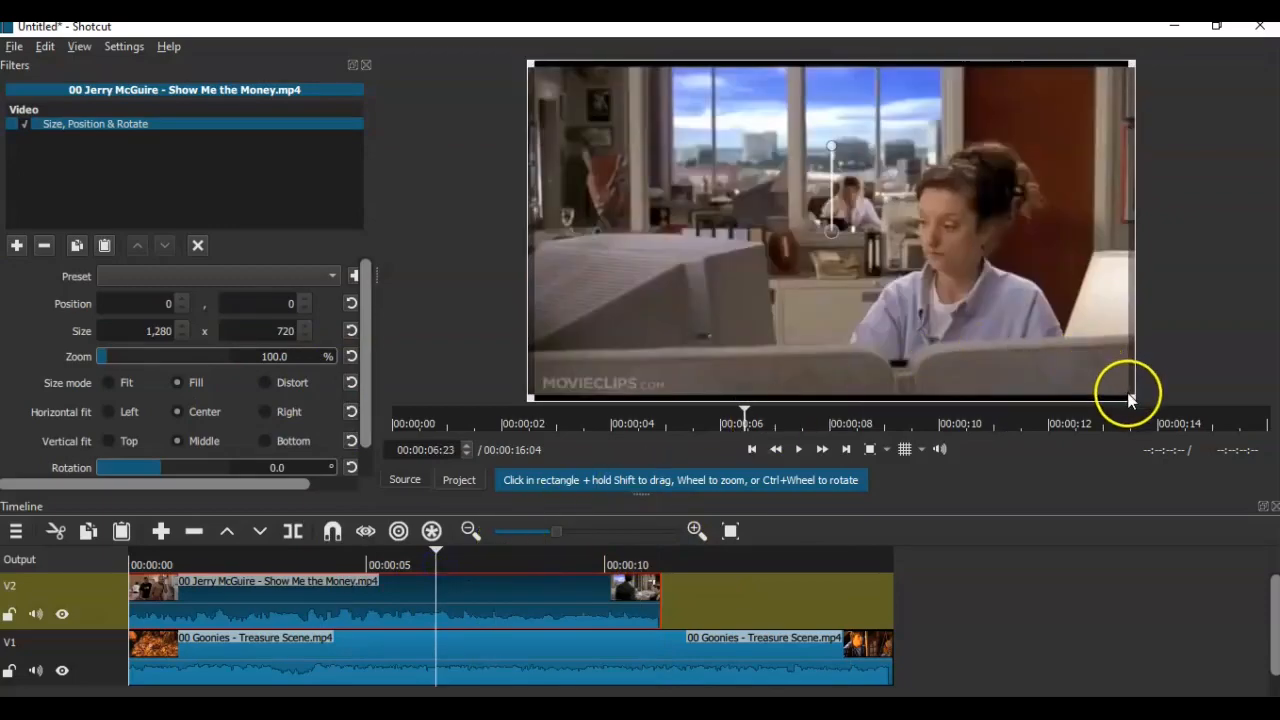
drag(1128, 396, 865, 218)
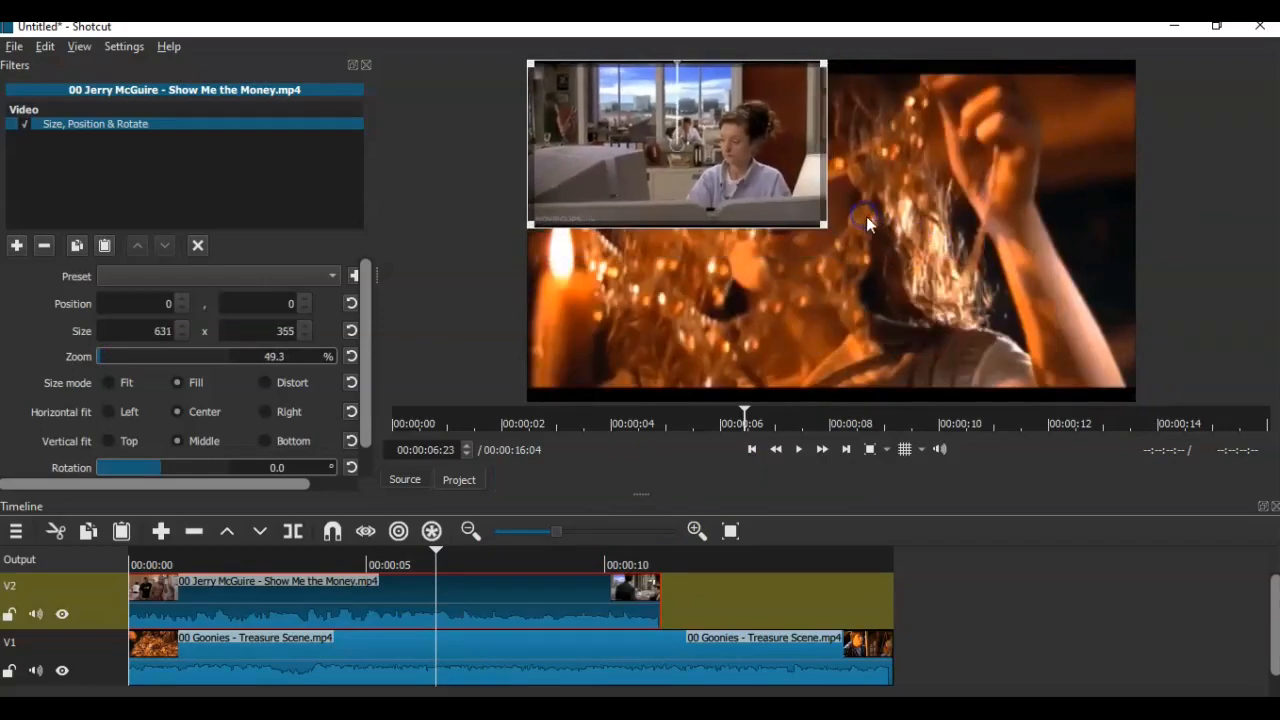
Apply Size, Position & Rotate to the Goonies clip on V1, shrinking it to about 50.9% zoom at about -7, 353 below the Jerry McGuire picture.
click(499, 660)
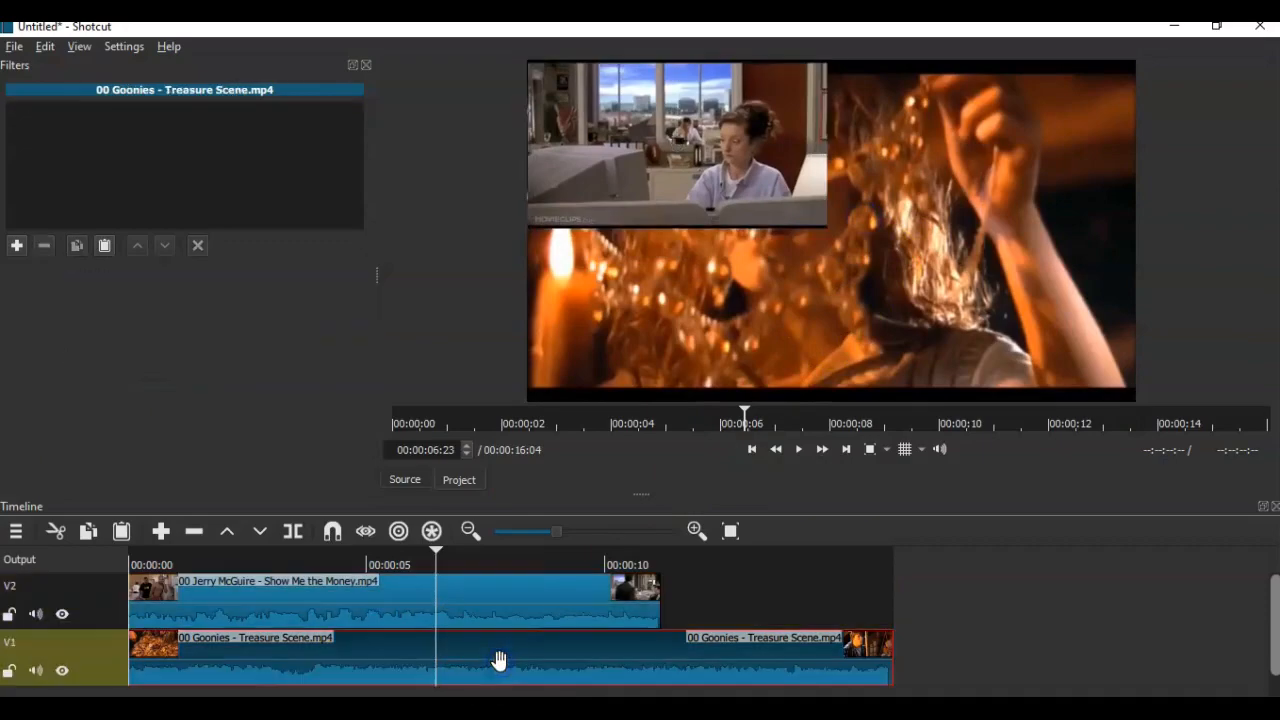
click(18, 245)
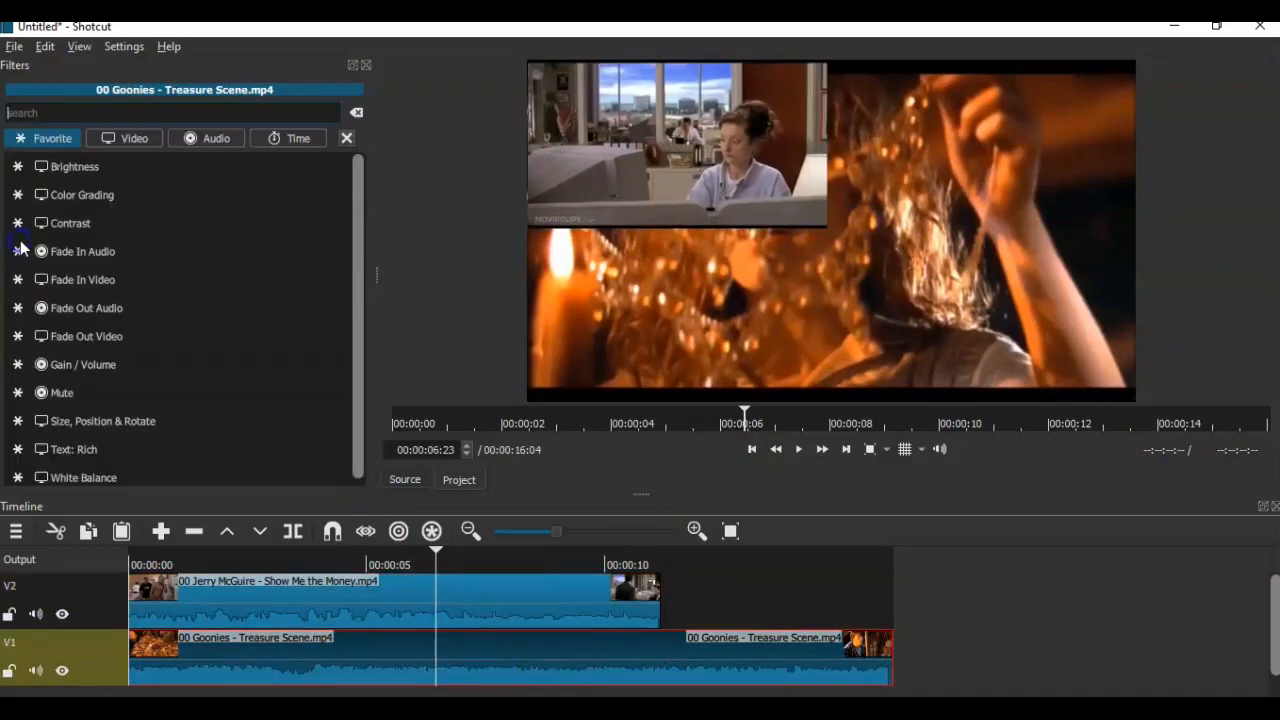
click(112, 423)
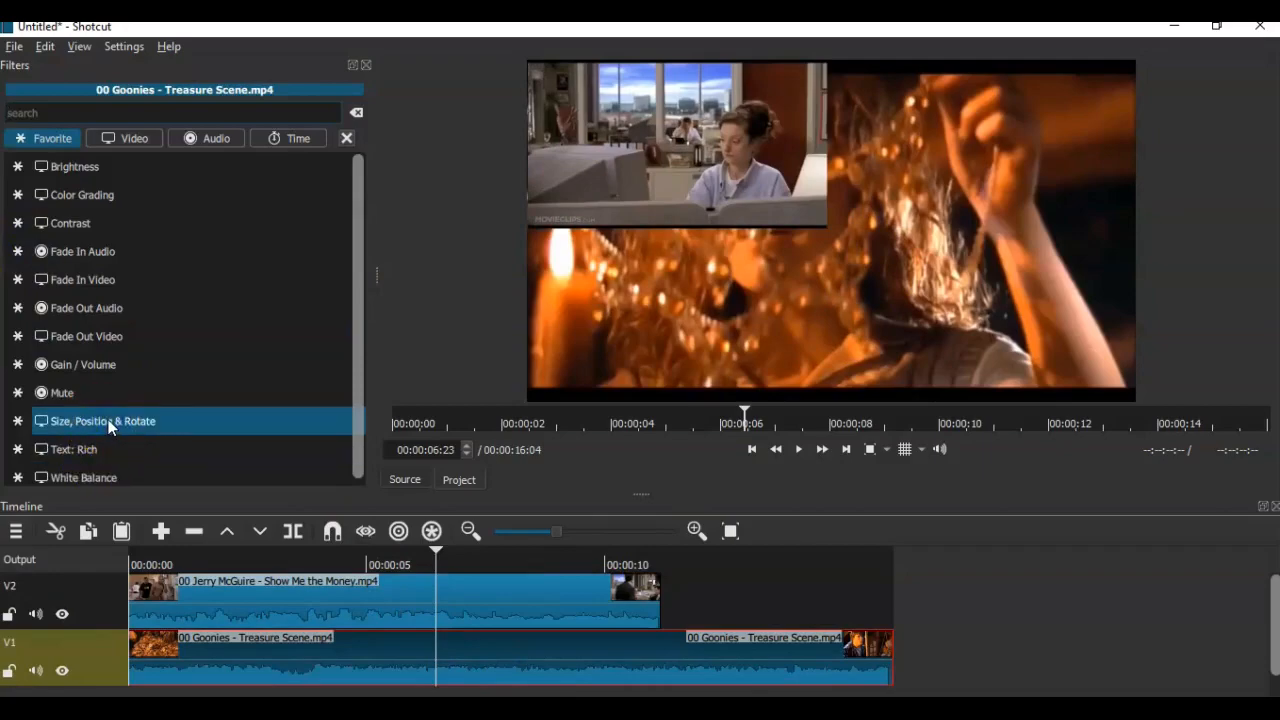
click(440, 365)
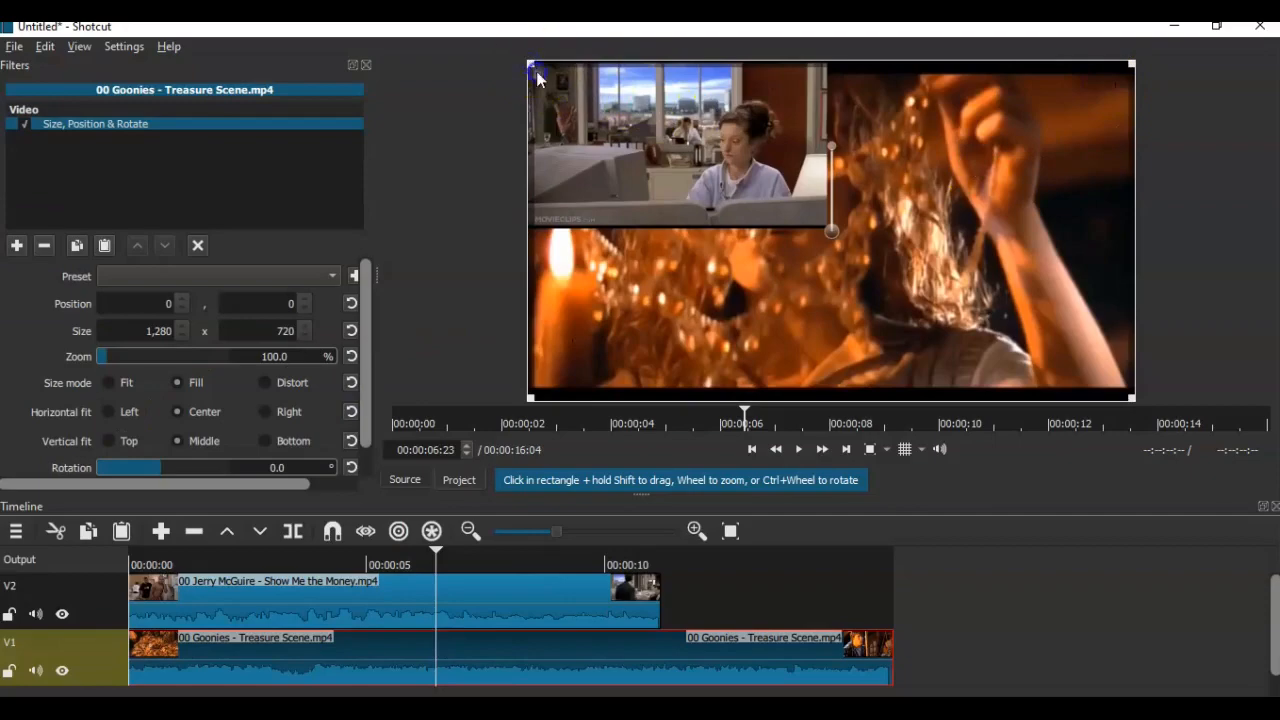
drag(584, 130, 654, 234)
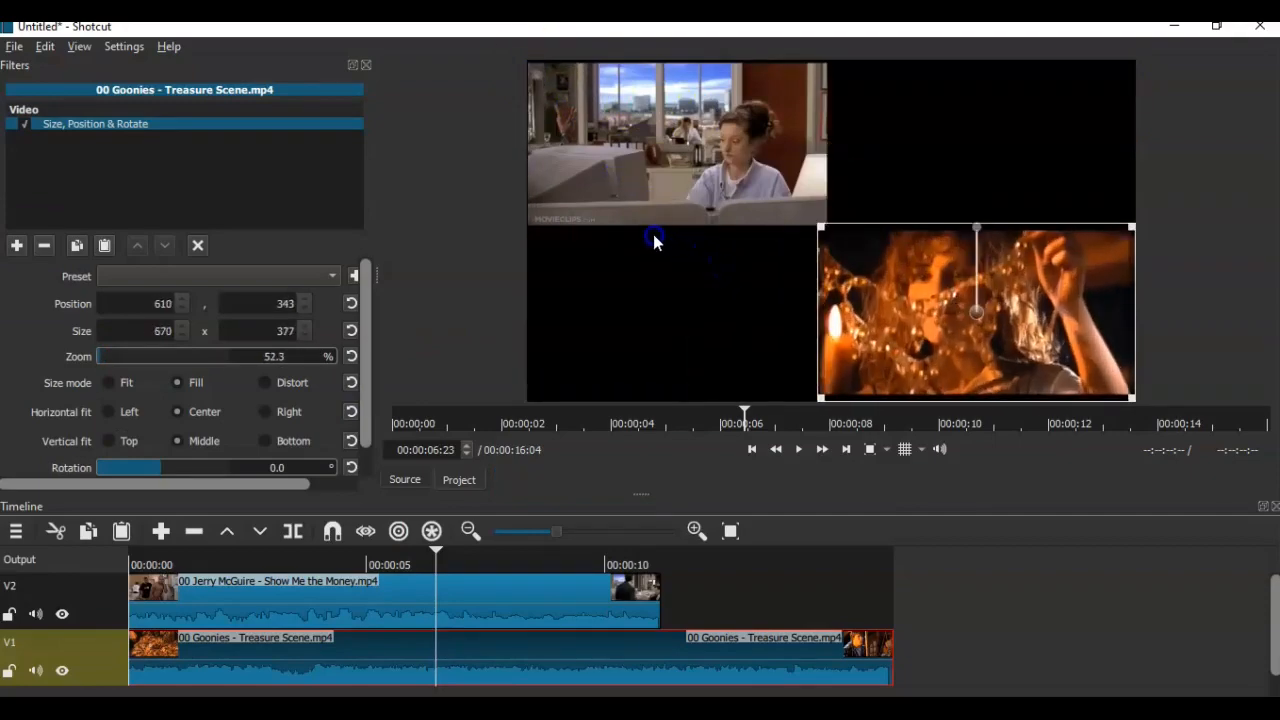
drag(980, 309, 671, 316)
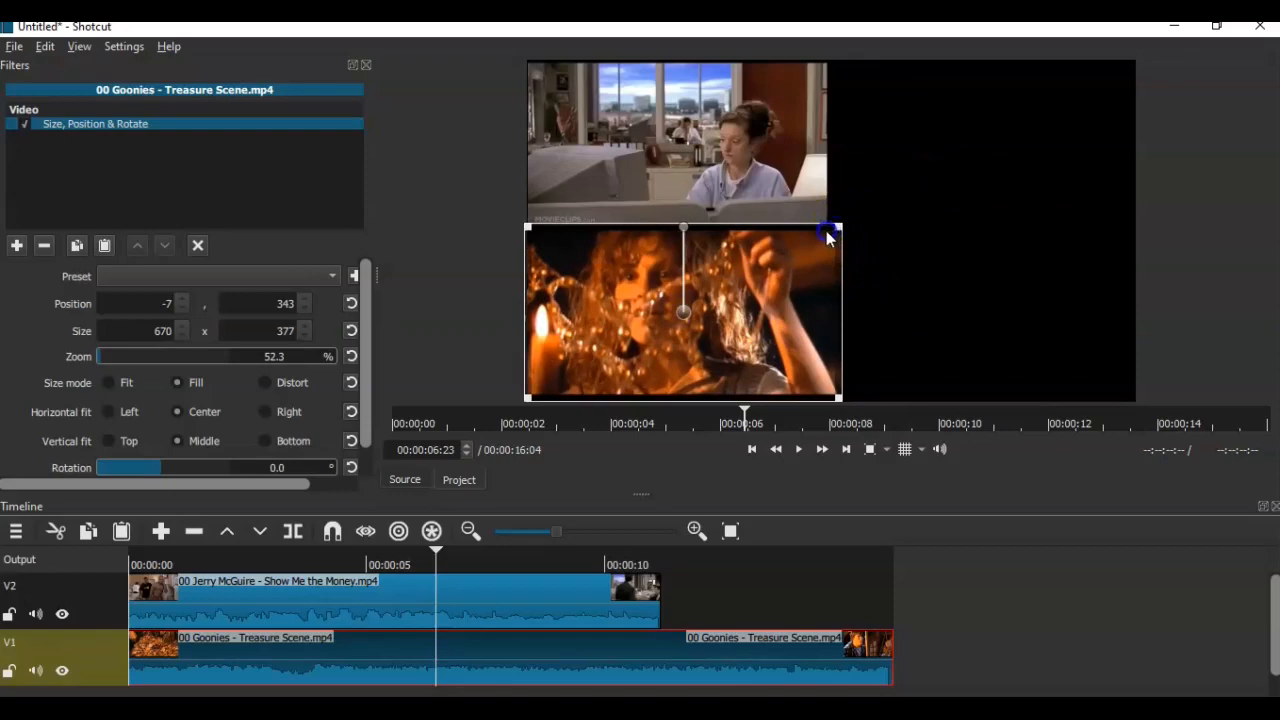
drag(826, 232, 816, 240)
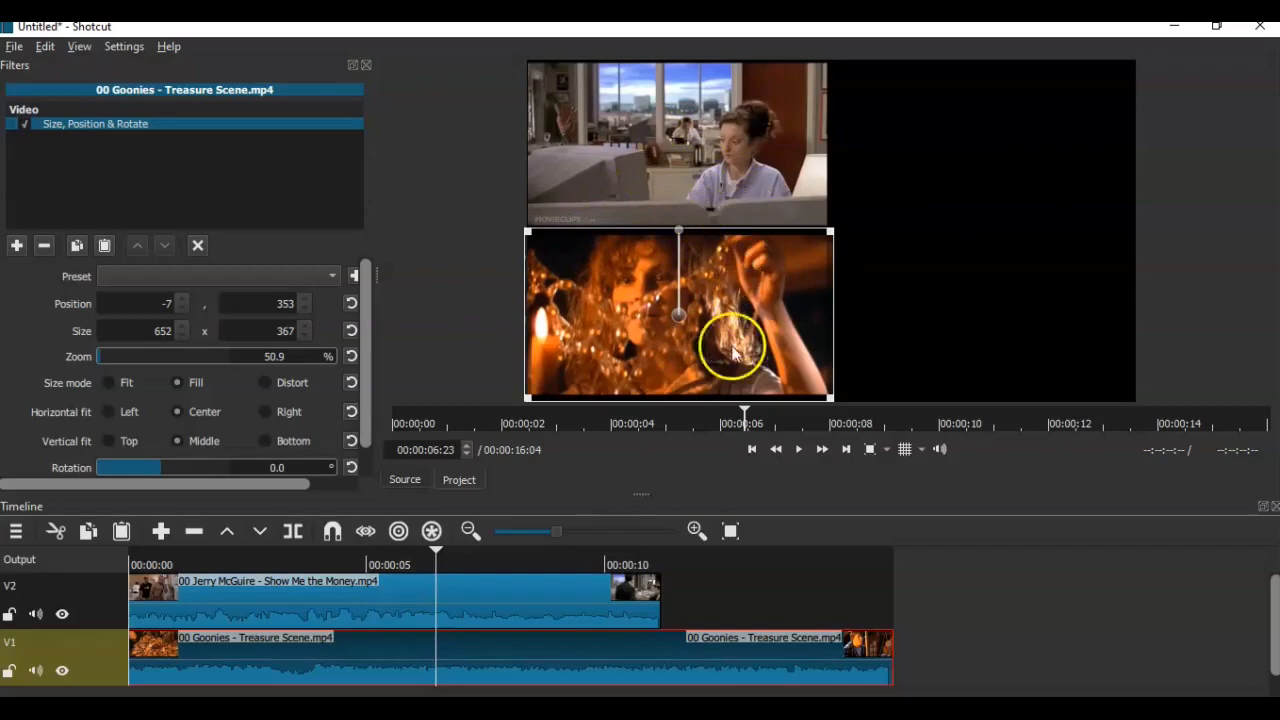
Play the project from the start to check both stacked clips, pausing at about 9.5 seconds.
click(753, 452)
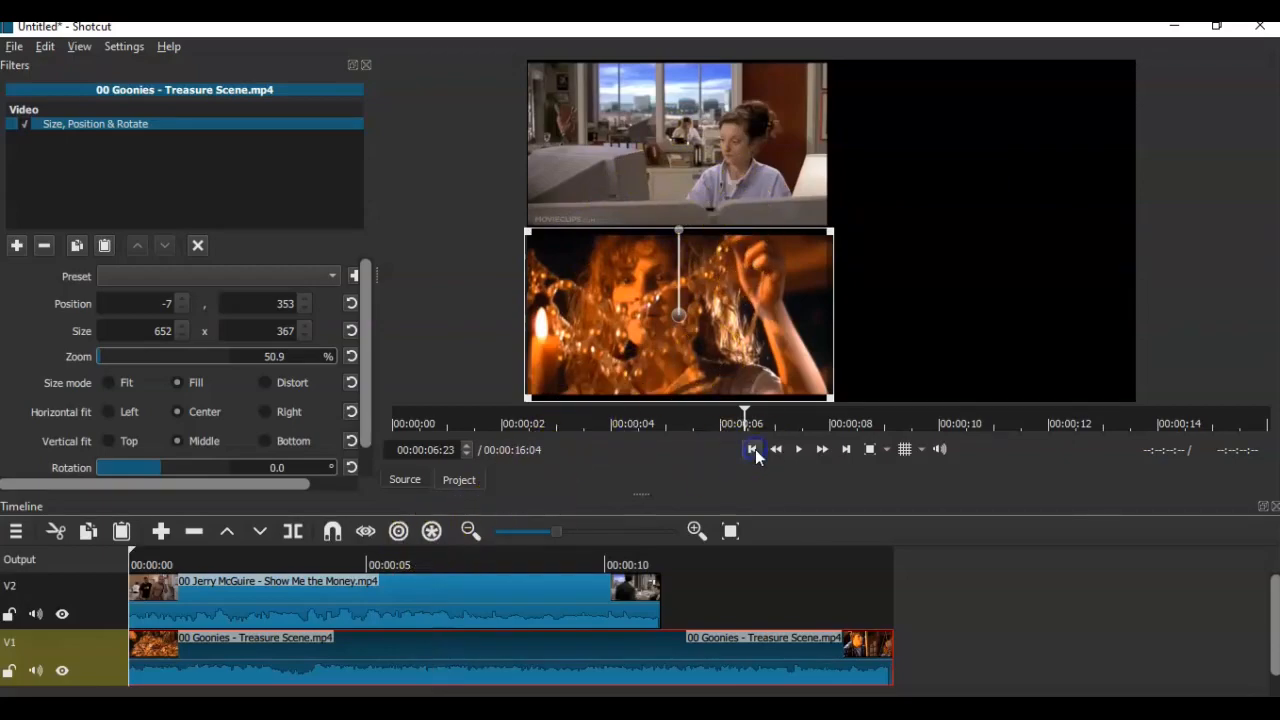
click(800, 451)
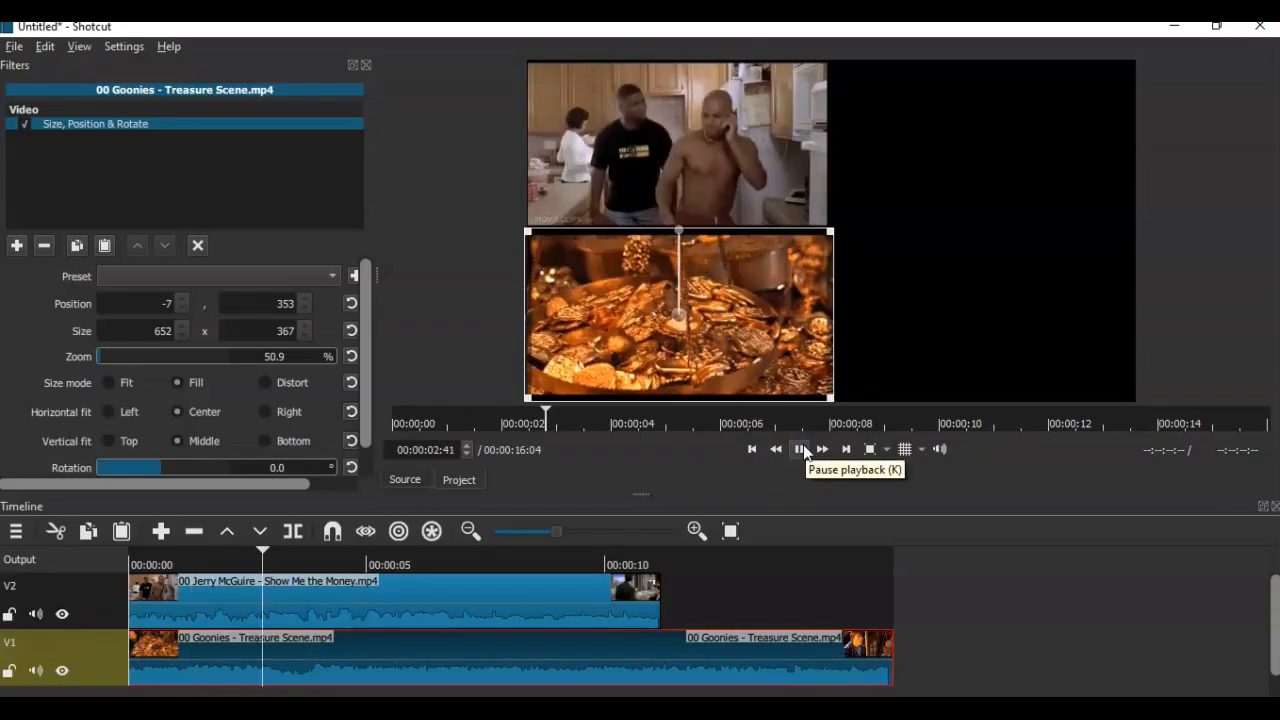
click(802, 448)
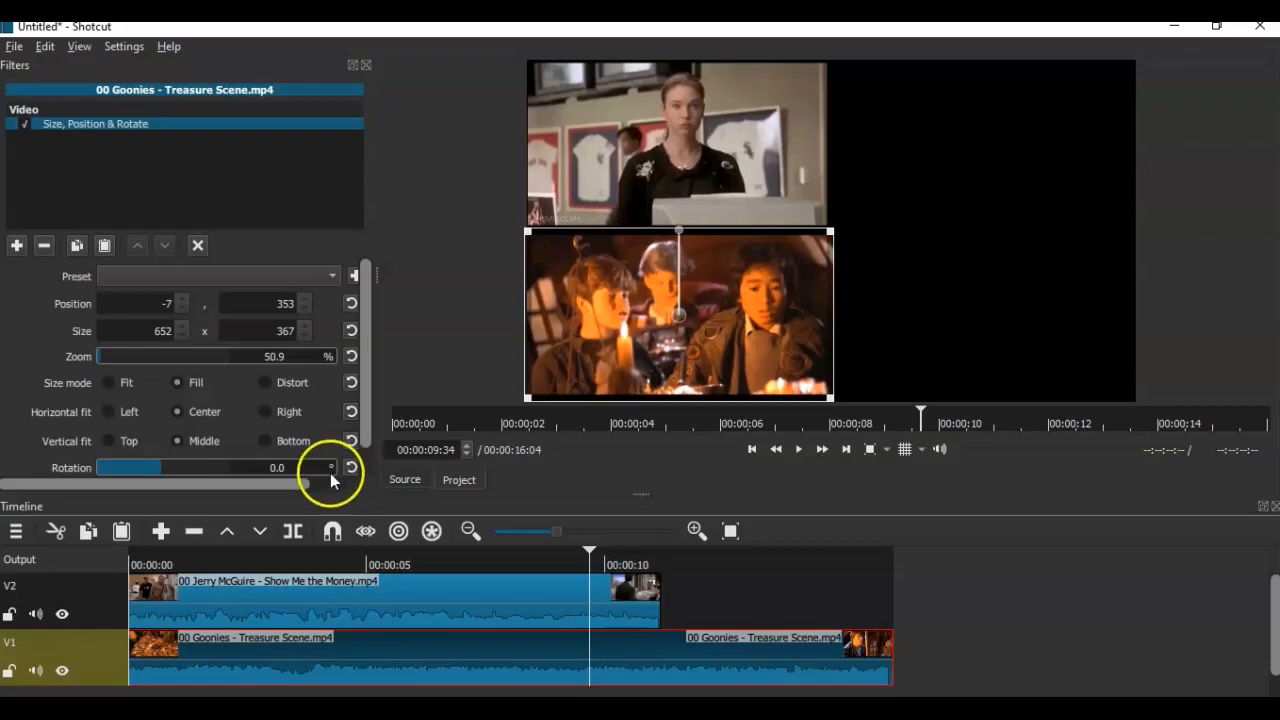
click(366, 436)
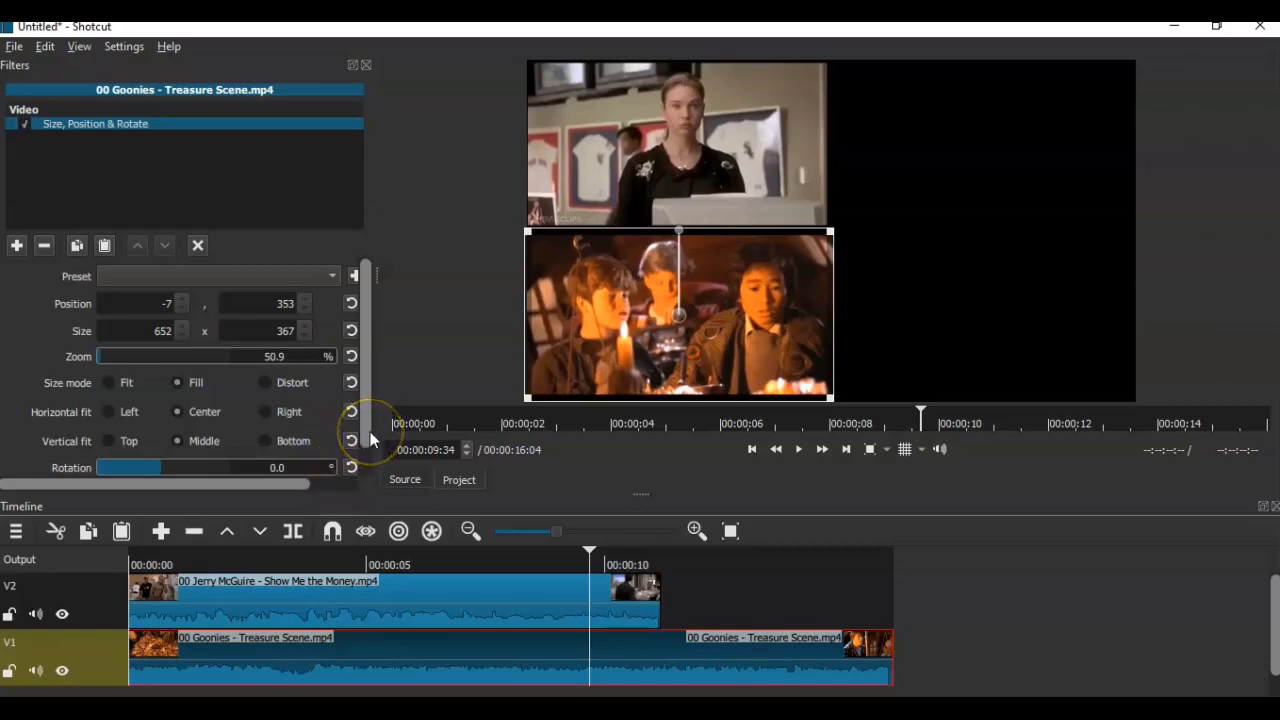